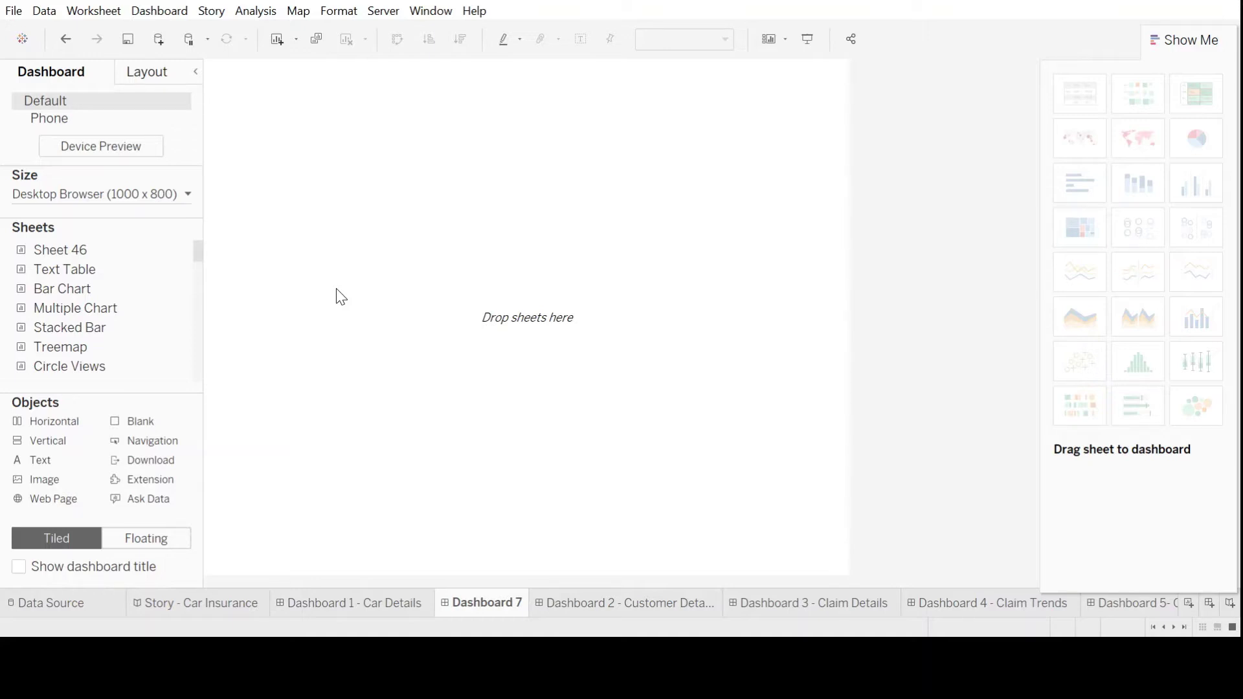
- Add a new blank dashboard, Dashboard 8, from the Dashboard menu
click(162, 17)
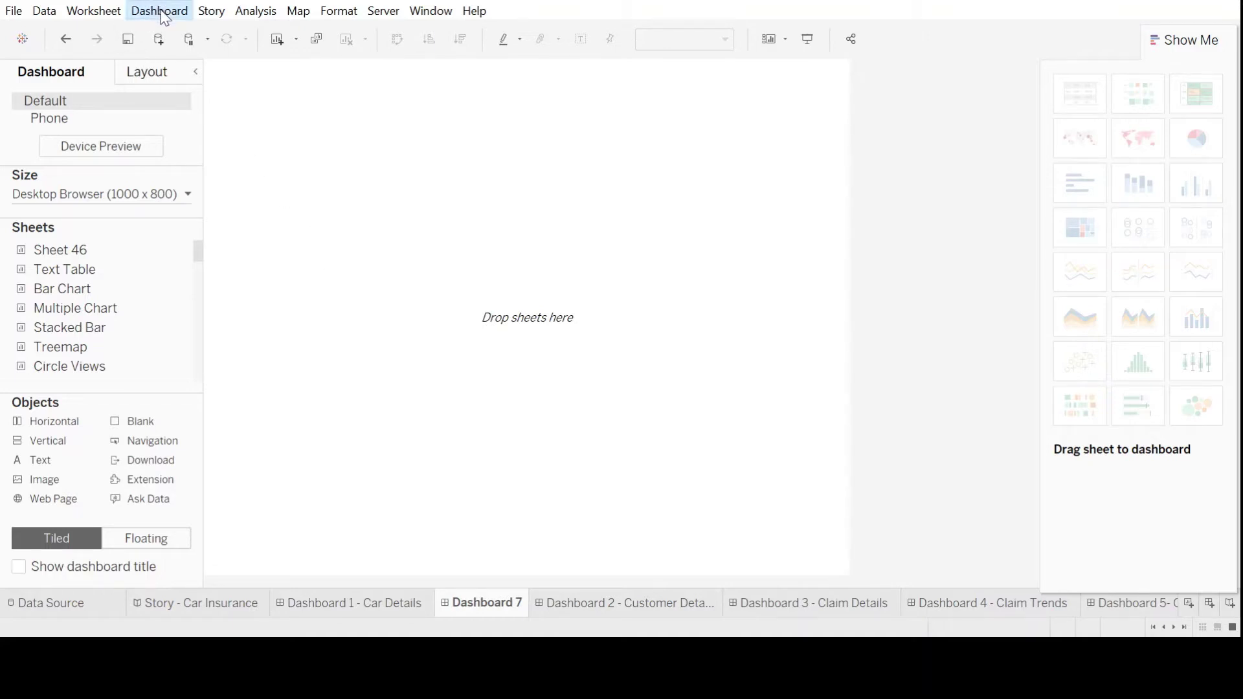
click(191, 38)
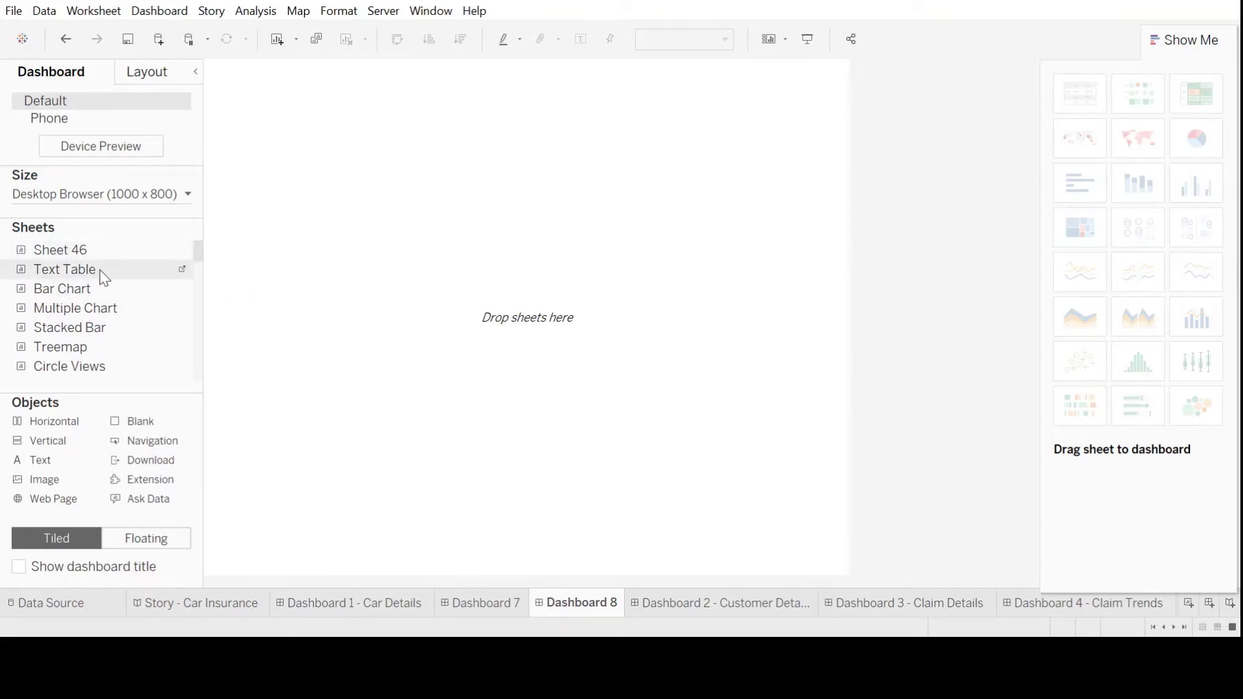
- Place the Text Table sheet with its Car Type filter, then the Bar Chart in the bottom half
drag(100, 272, 382, 220)
drag(342, 165, 342, 167)
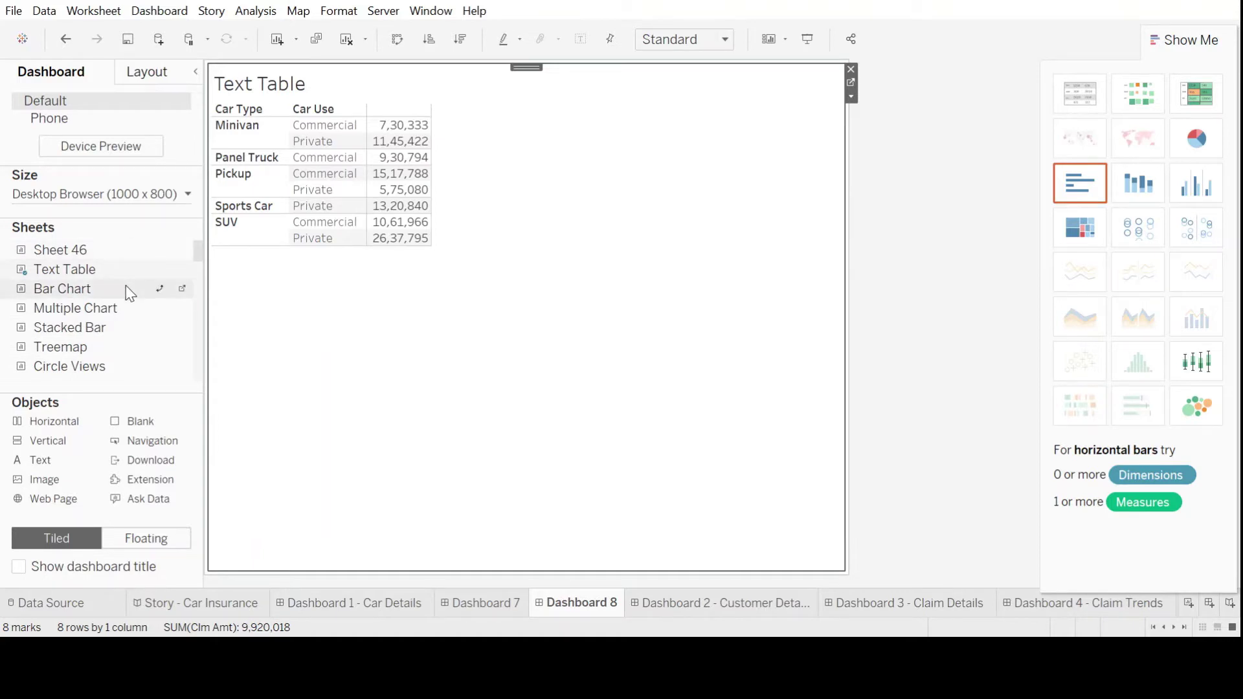
drag(130, 293, 220, 302)
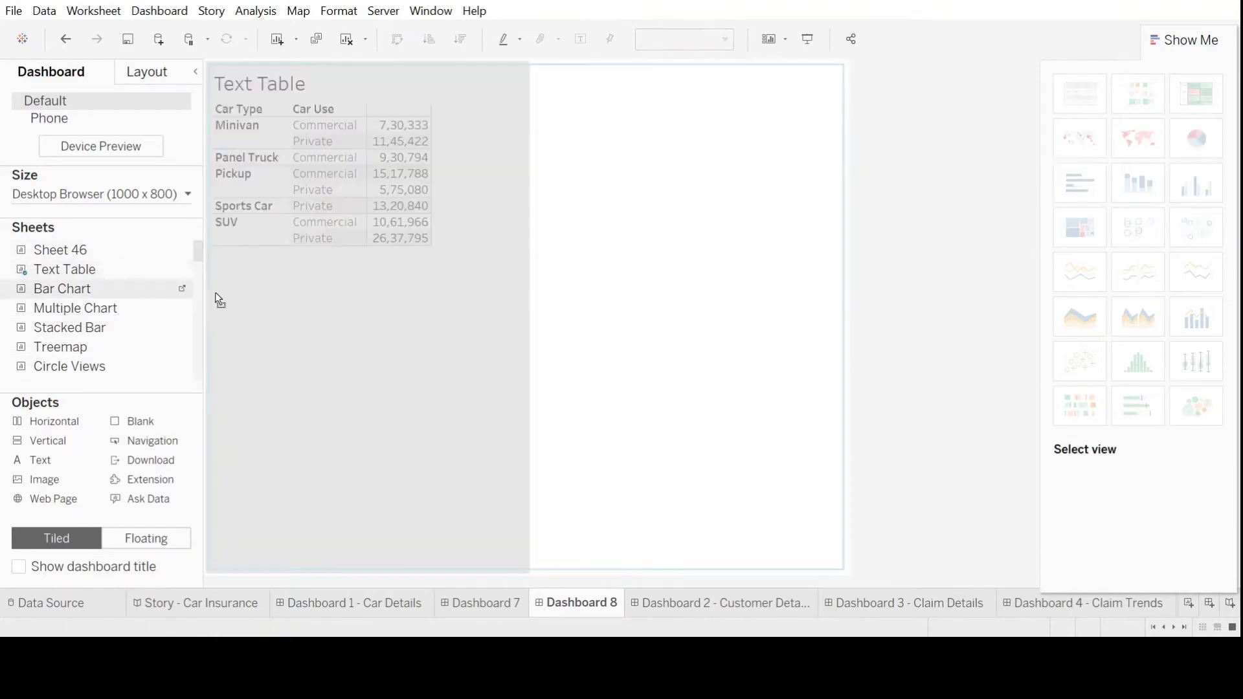
drag(313, 358, 422, 435)
drag(546, 393, 546, 393)
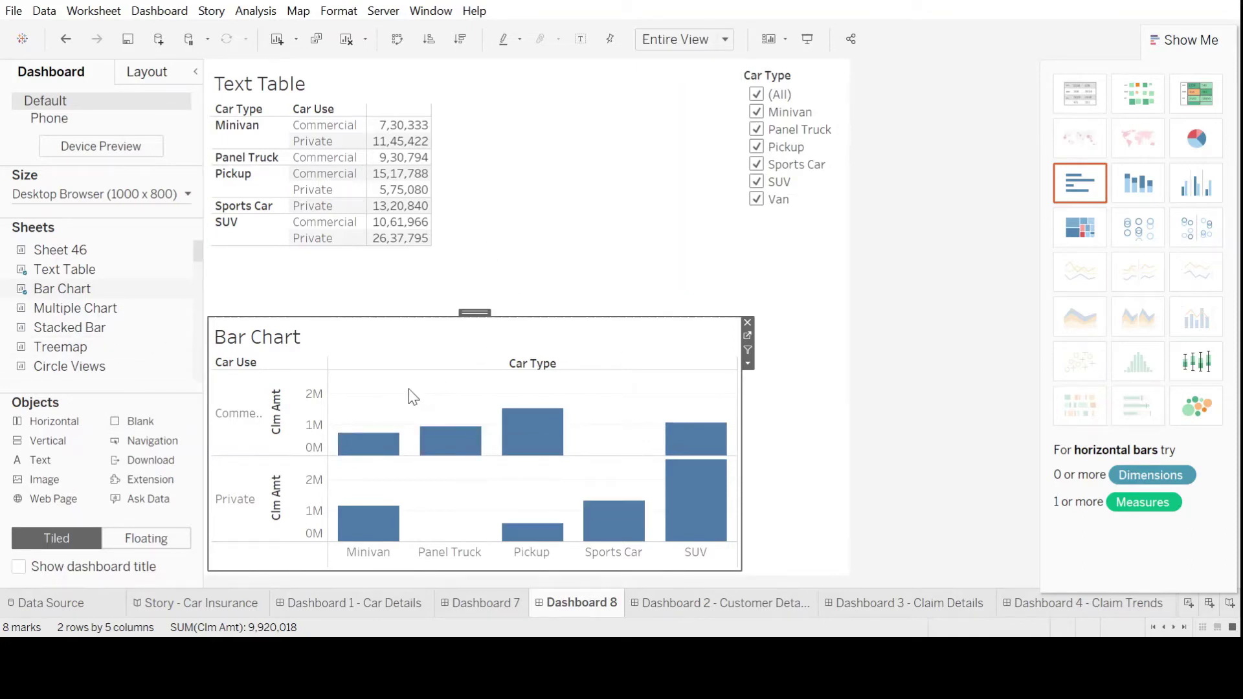
mouse_move(70, 328)
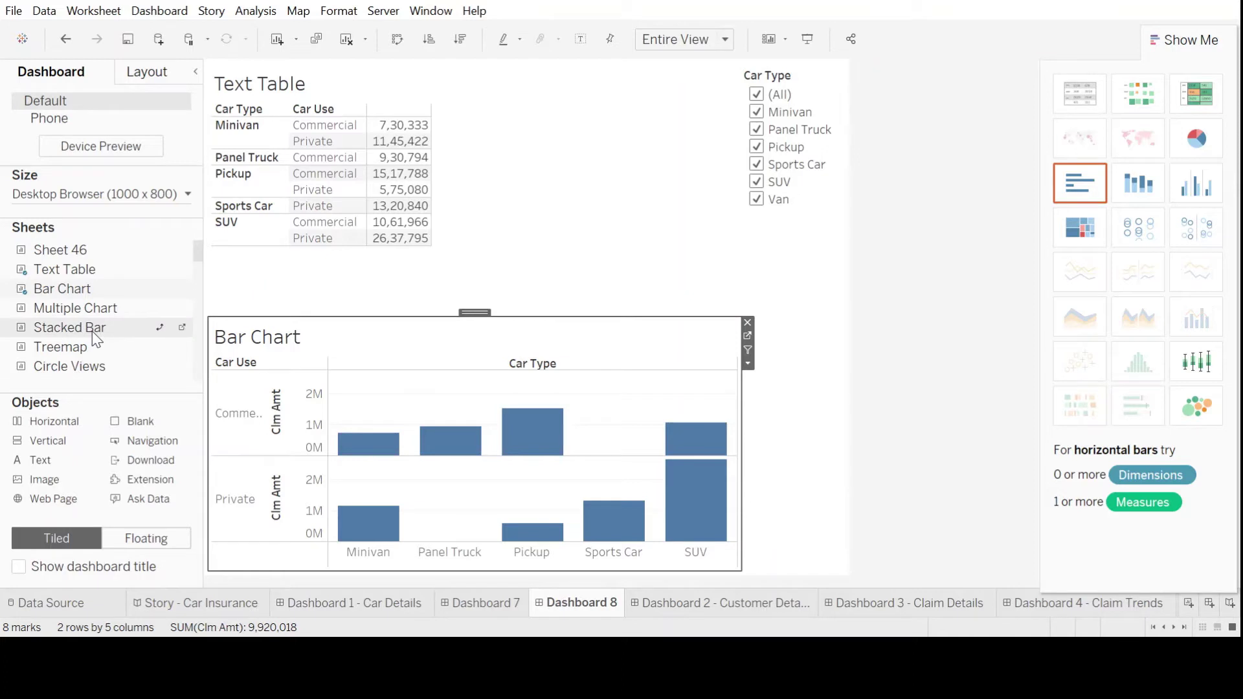
- Drop Stacked Bar at the top right and Circle Views at the bottom right
drag(68, 328, 614, 186)
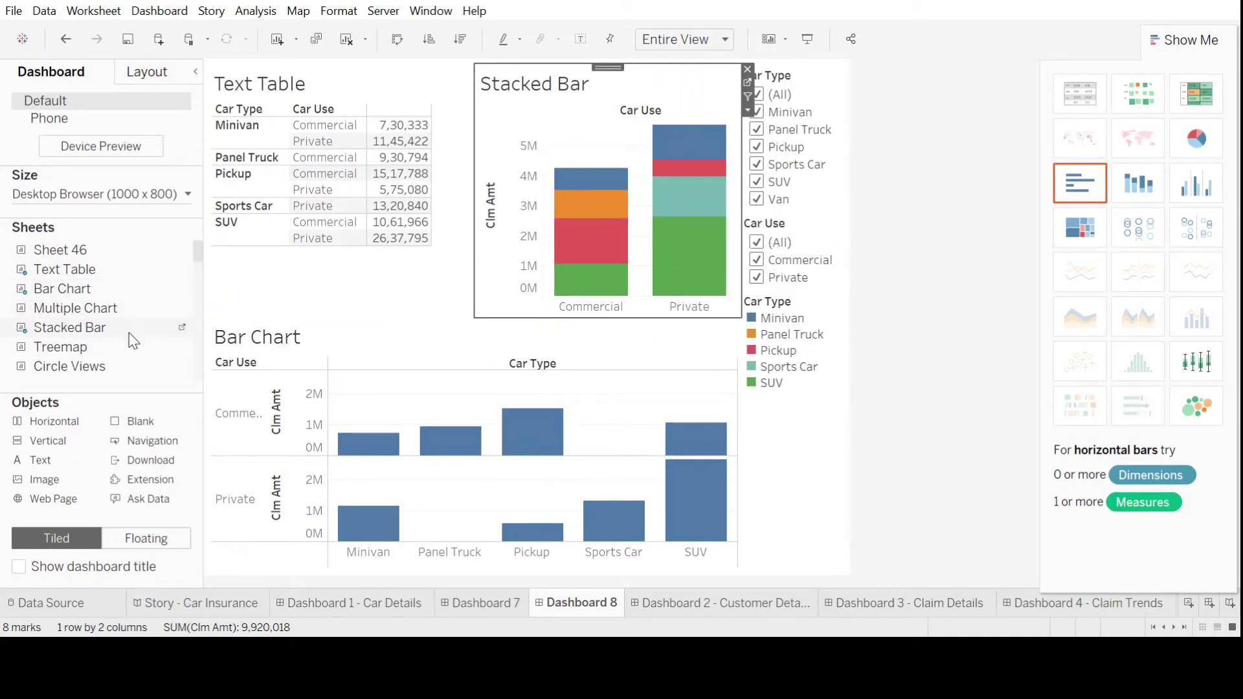
drag(115, 374, 606, 431)
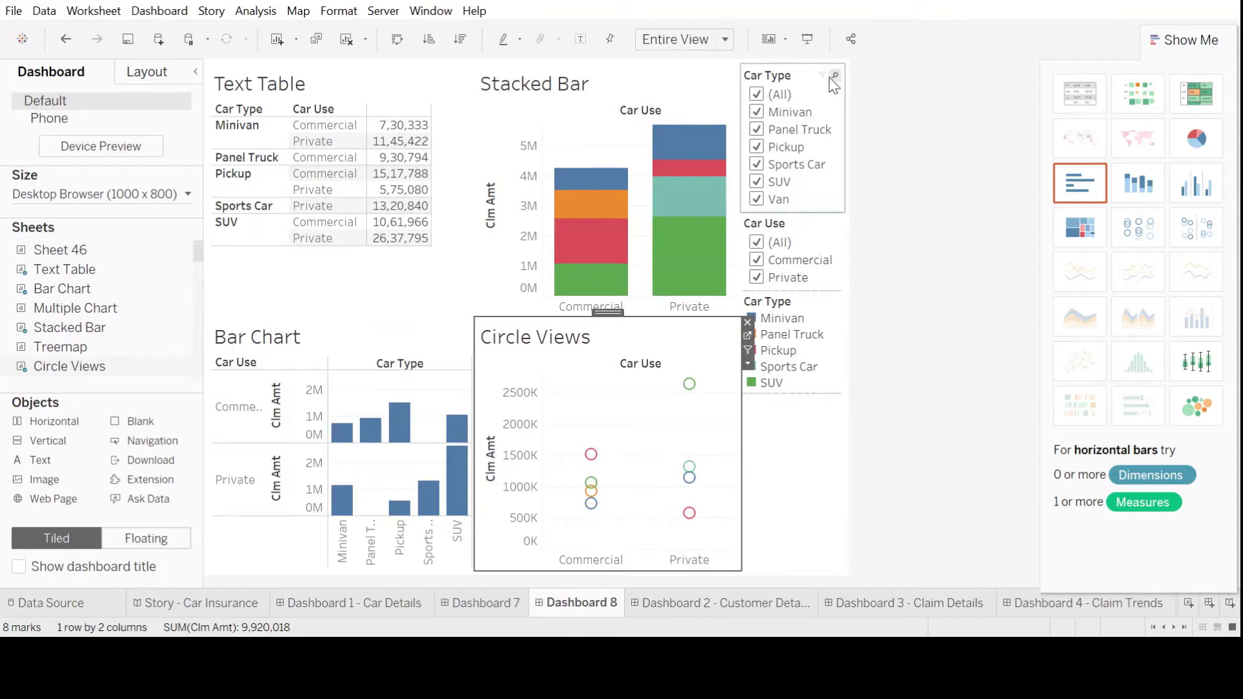
- Delete the Car Type and Car Use filter cards and the Car Type colour legend
click(823, 77)
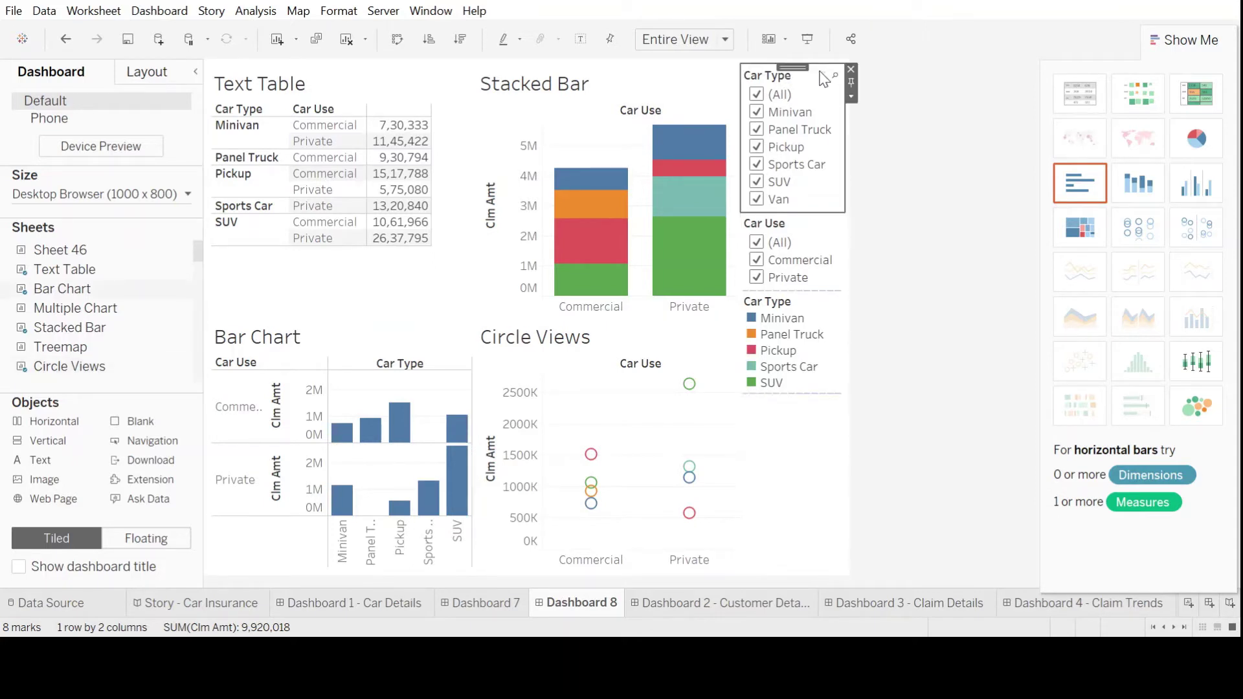
click(851, 69)
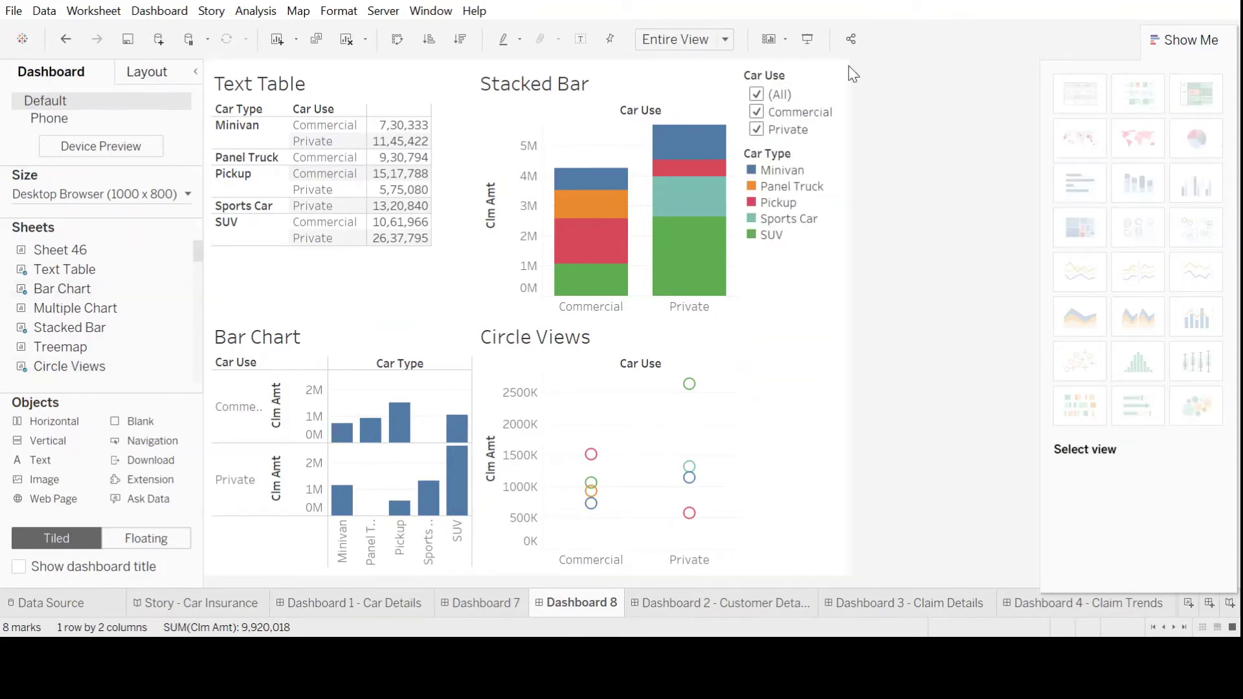
click(838, 81)
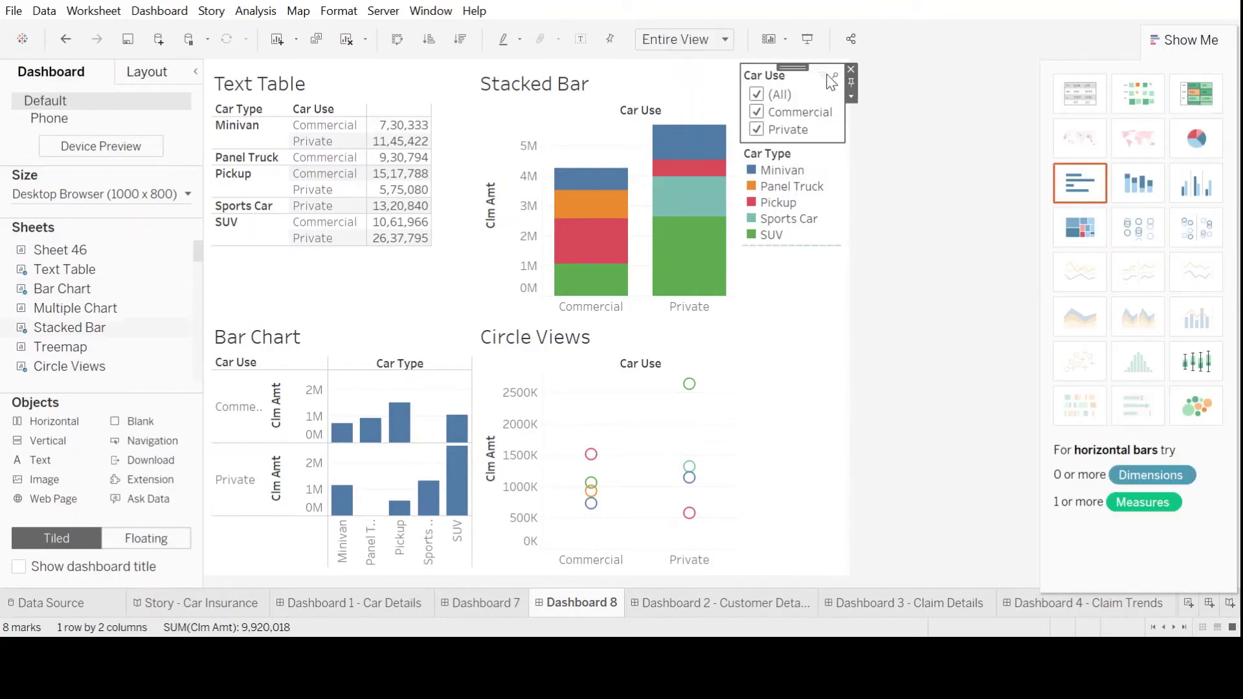
click(852, 70)
click(826, 80)
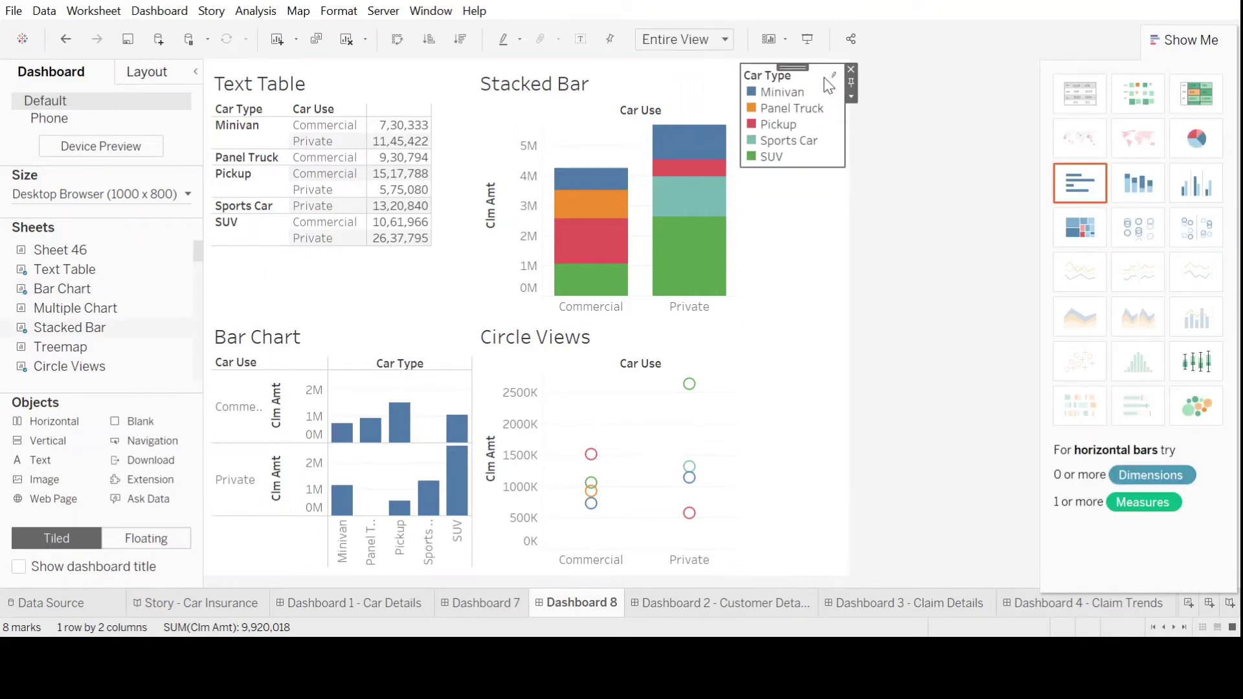
click(851, 66)
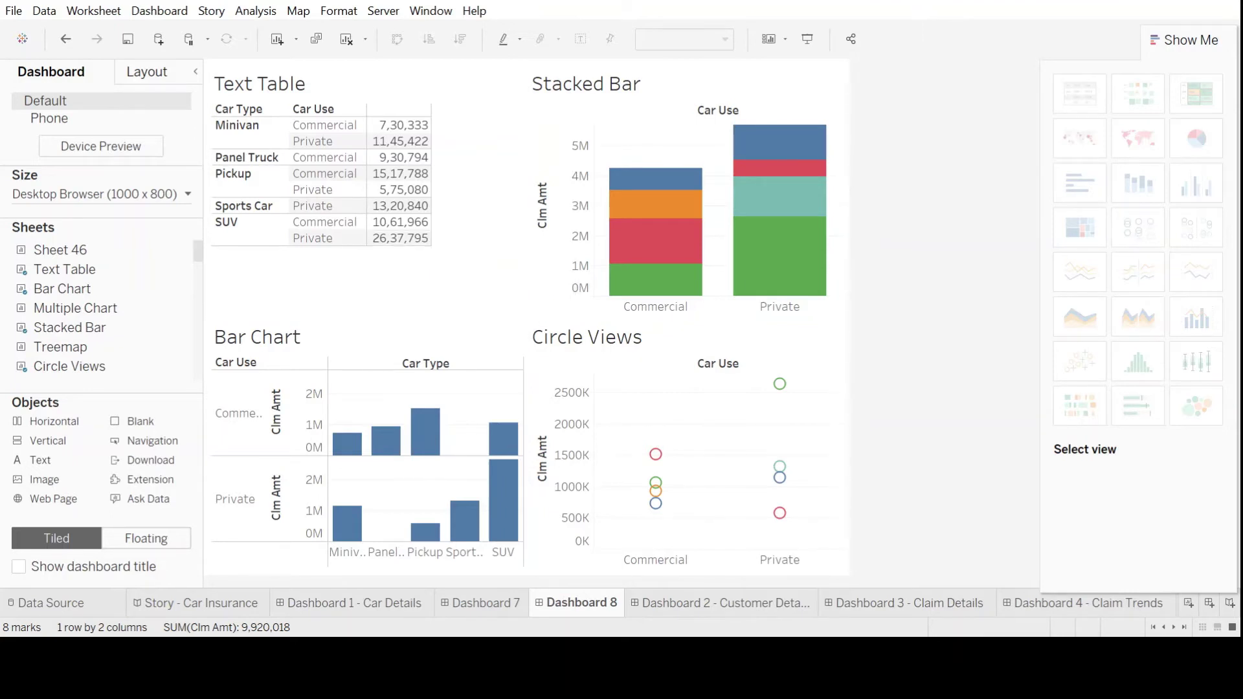
- Show the Car Count range filter and test minimums from 170 up to 1,715 and back
click(369, 281)
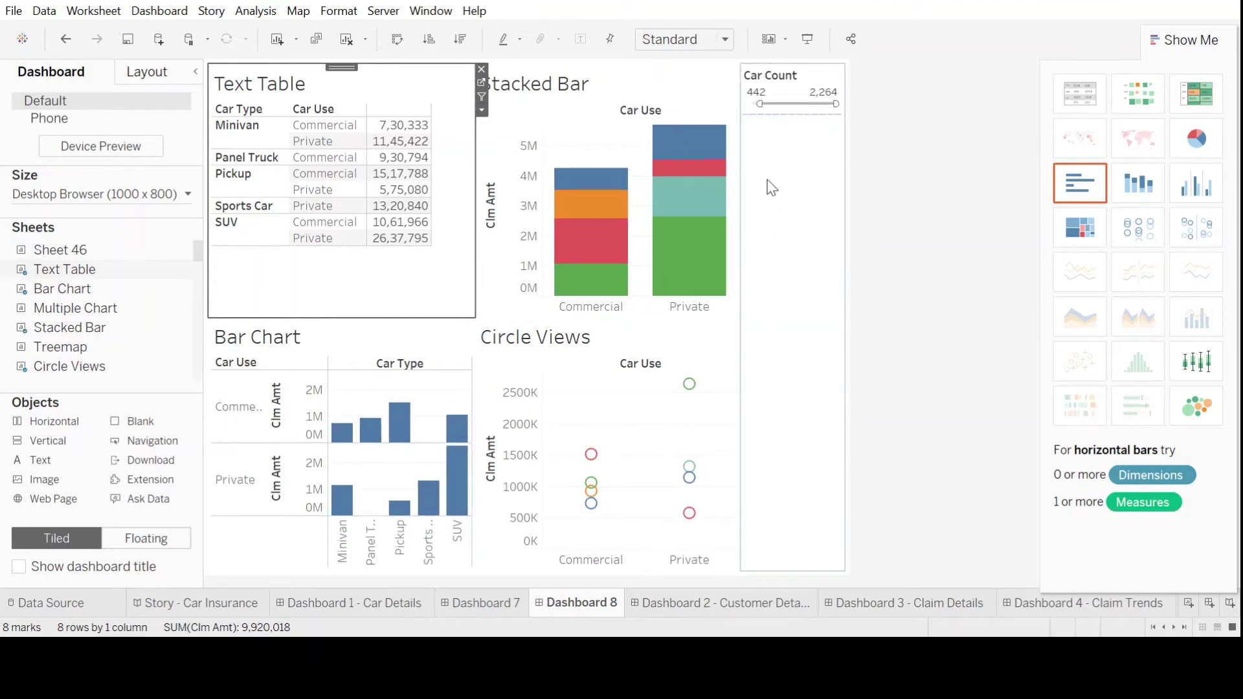
click(759, 101)
drag(759, 101, 747, 102)
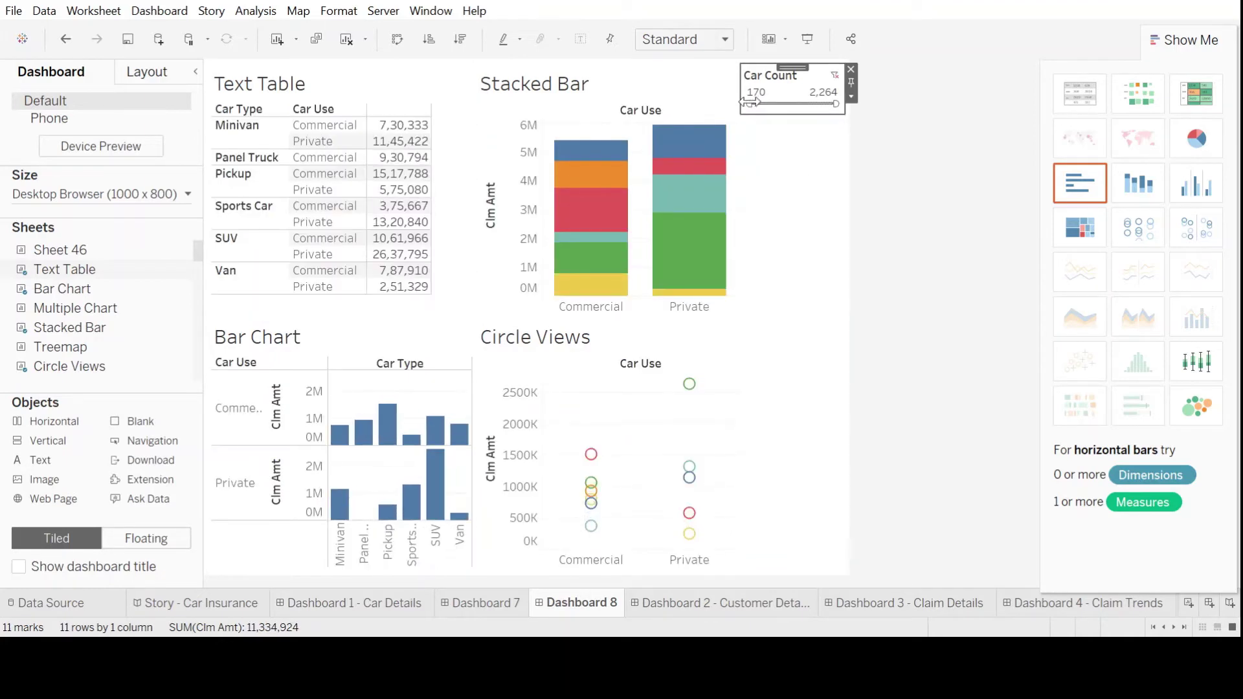
drag(747, 102, 765, 103)
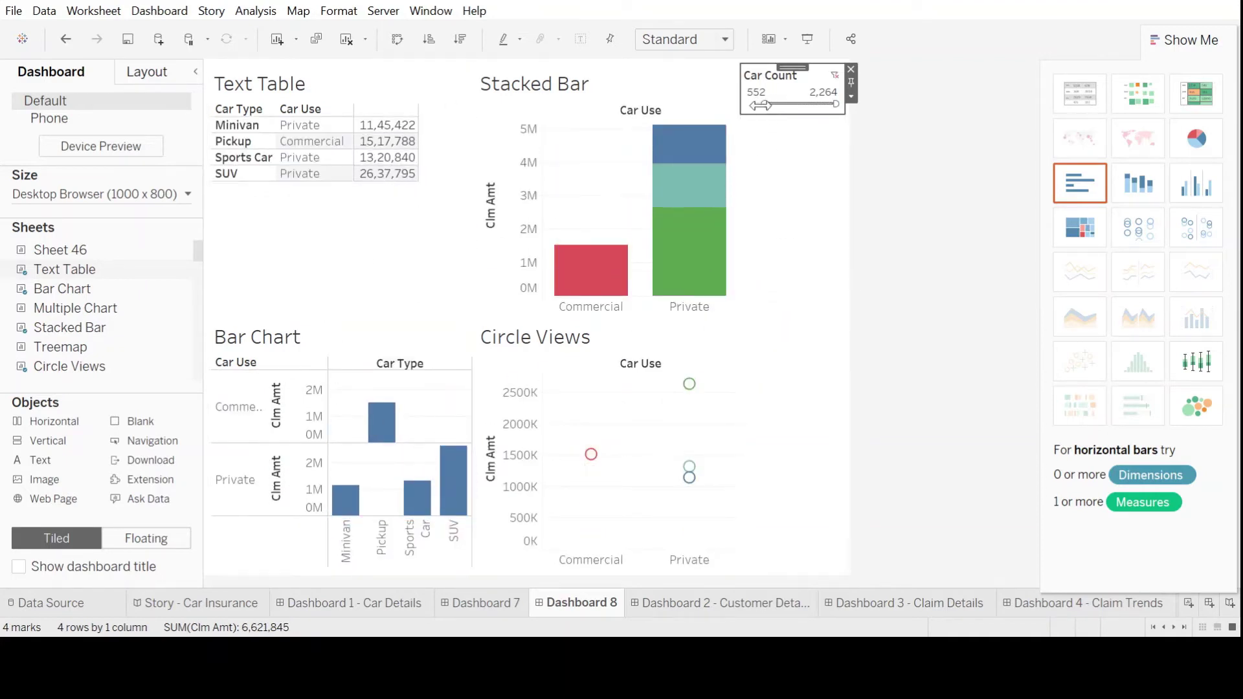
drag(765, 103, 790, 103)
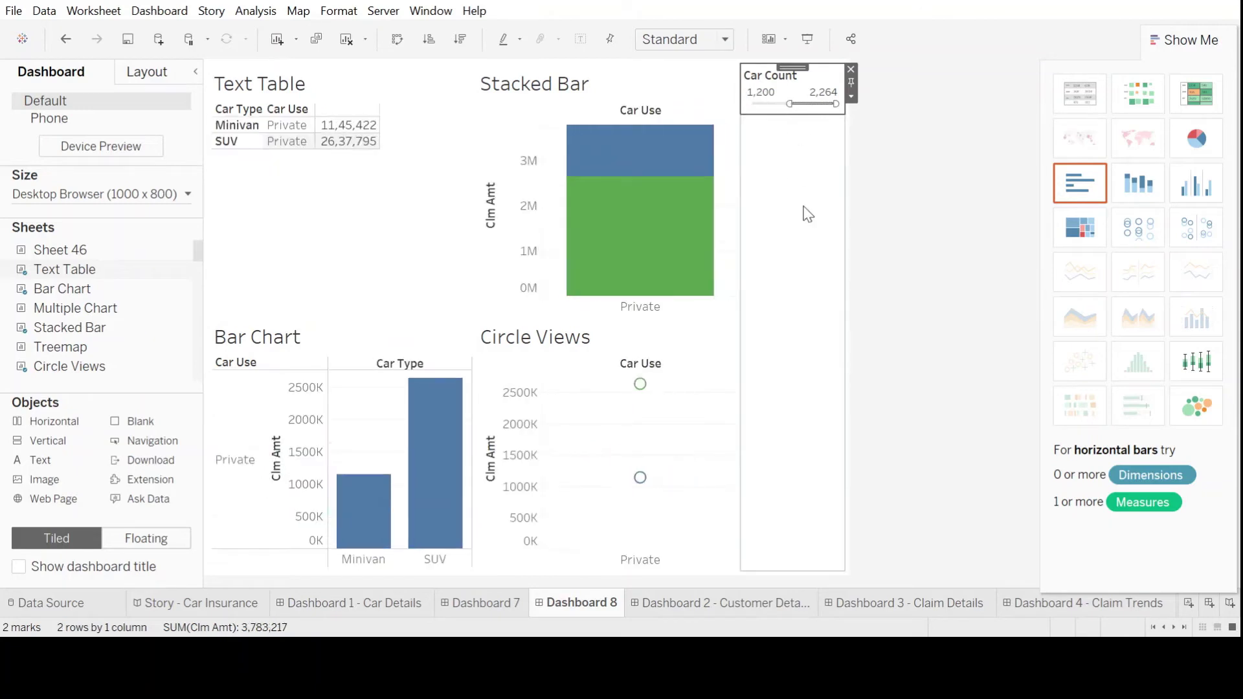
drag(790, 103, 809, 103)
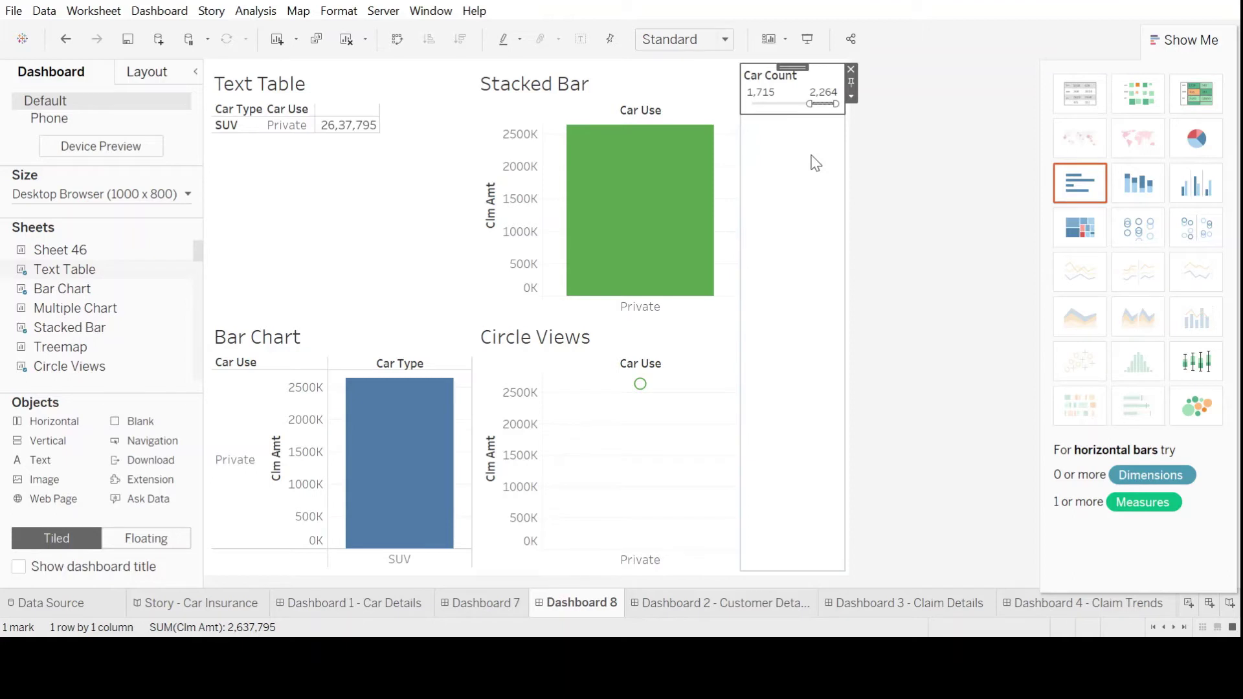
drag(806, 104, 789, 103)
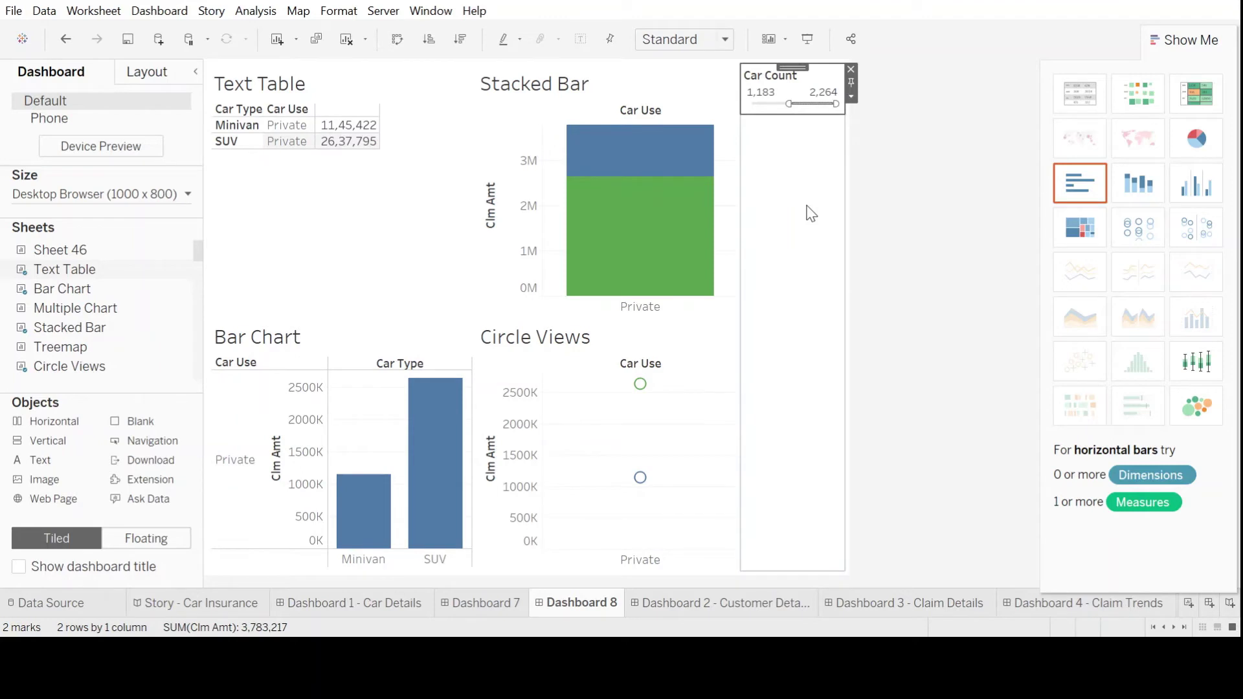
drag(790, 103, 806, 103)
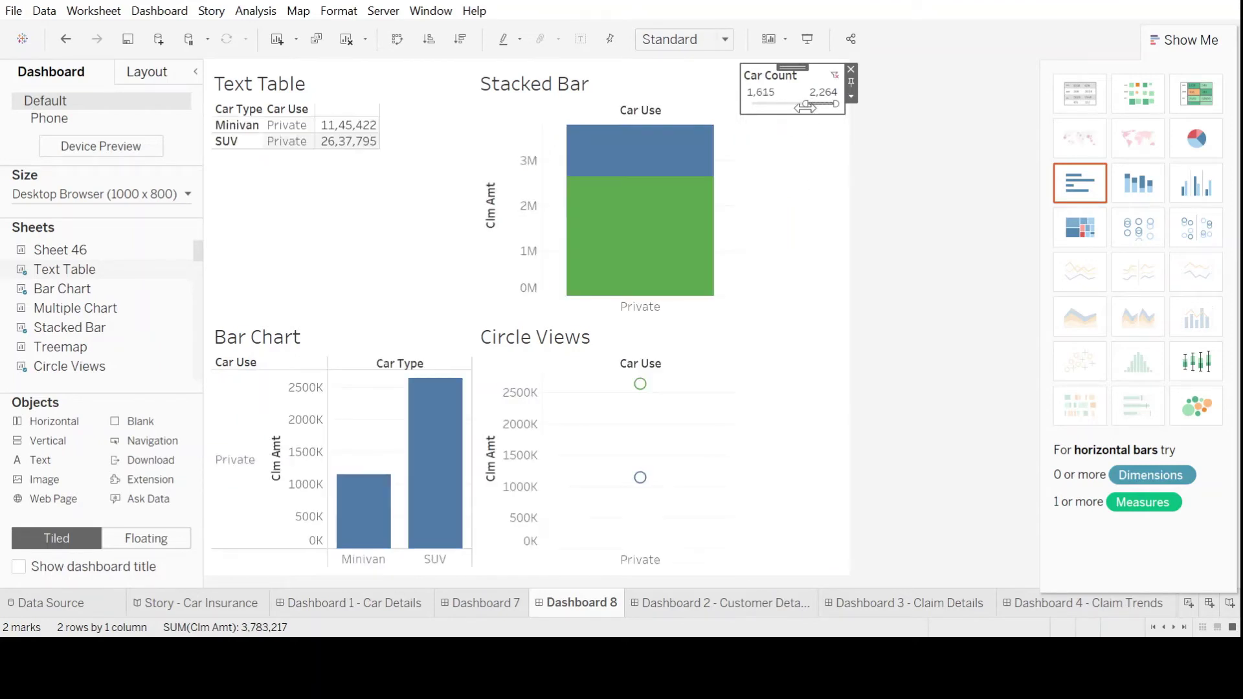
drag(806, 106, 748, 104)
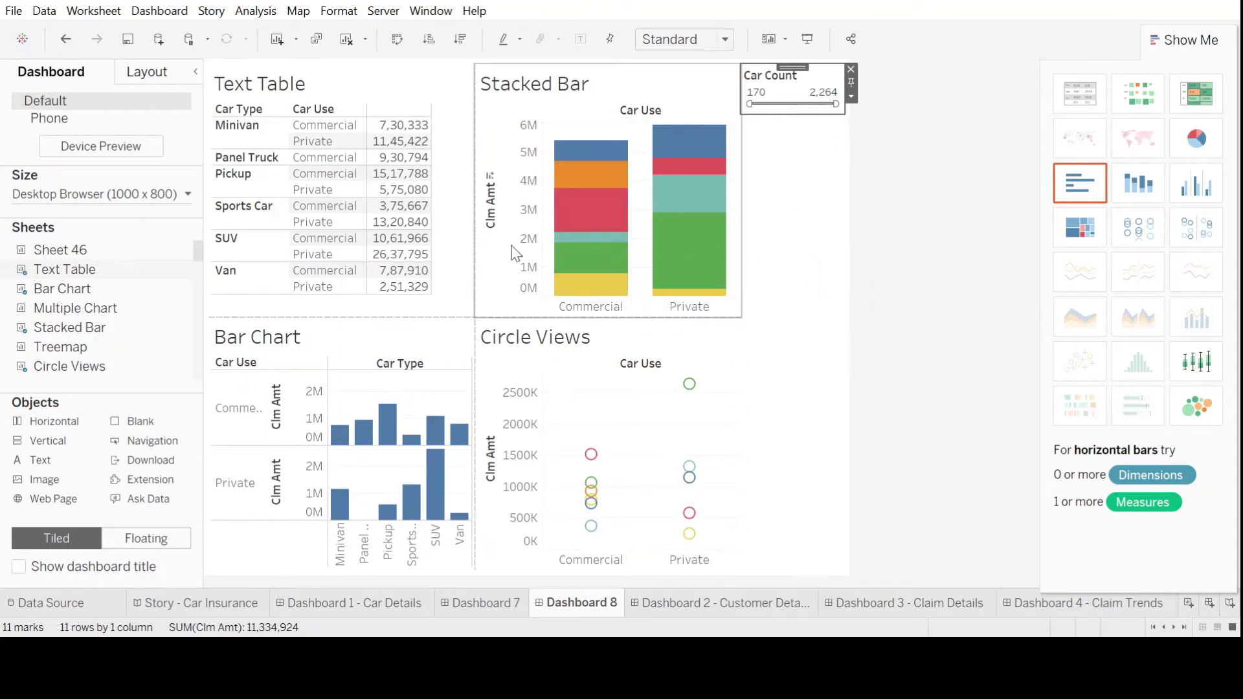
- Show the Car Type filter, test Sports Car and Minivan, then restore all car types
click(445, 336)
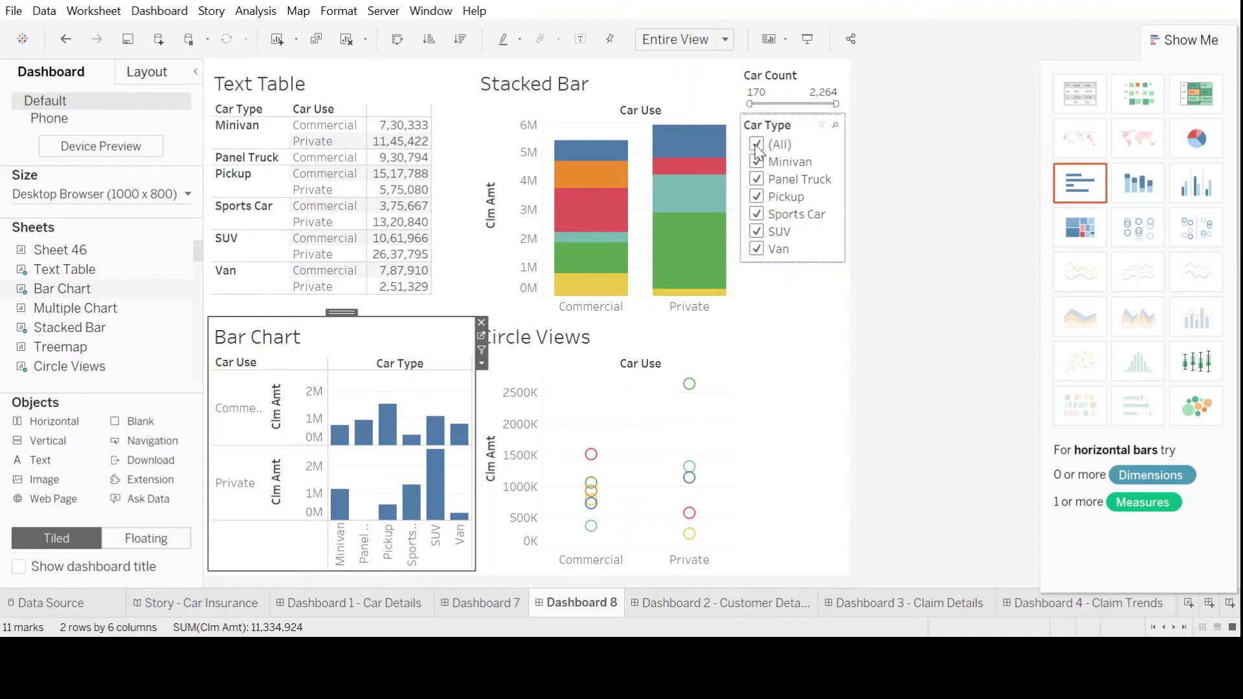
click(756, 146)
mouse_move(791, 125)
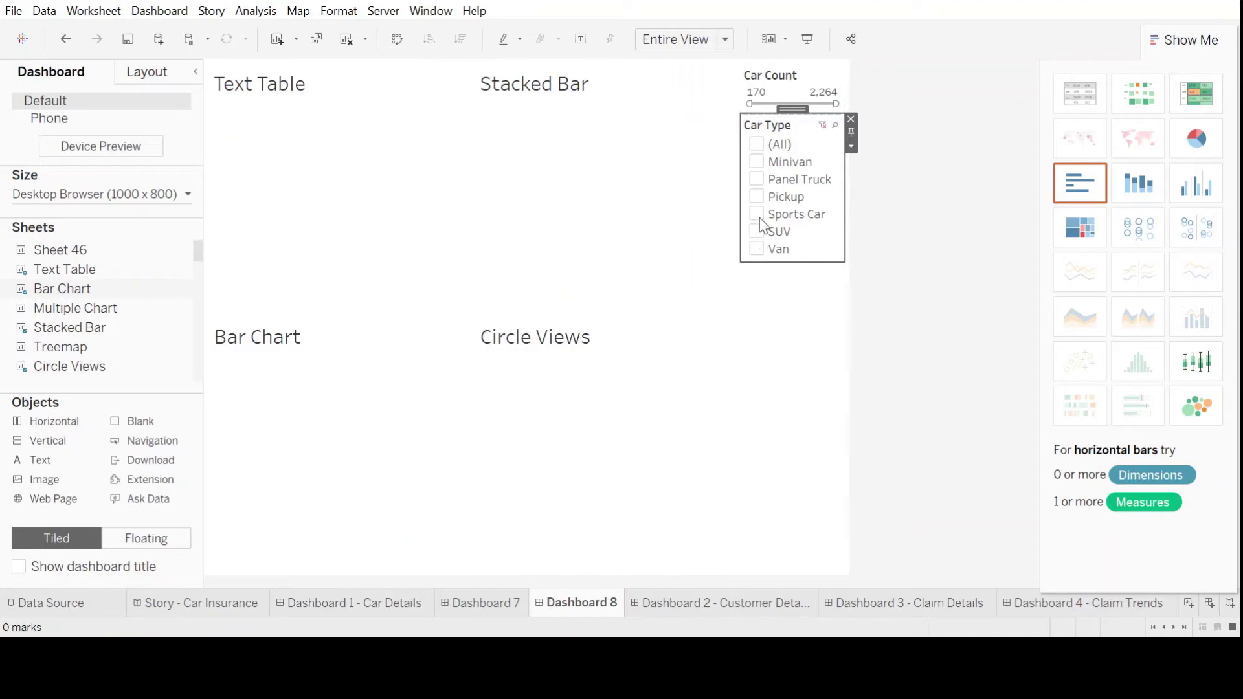
click(758, 216)
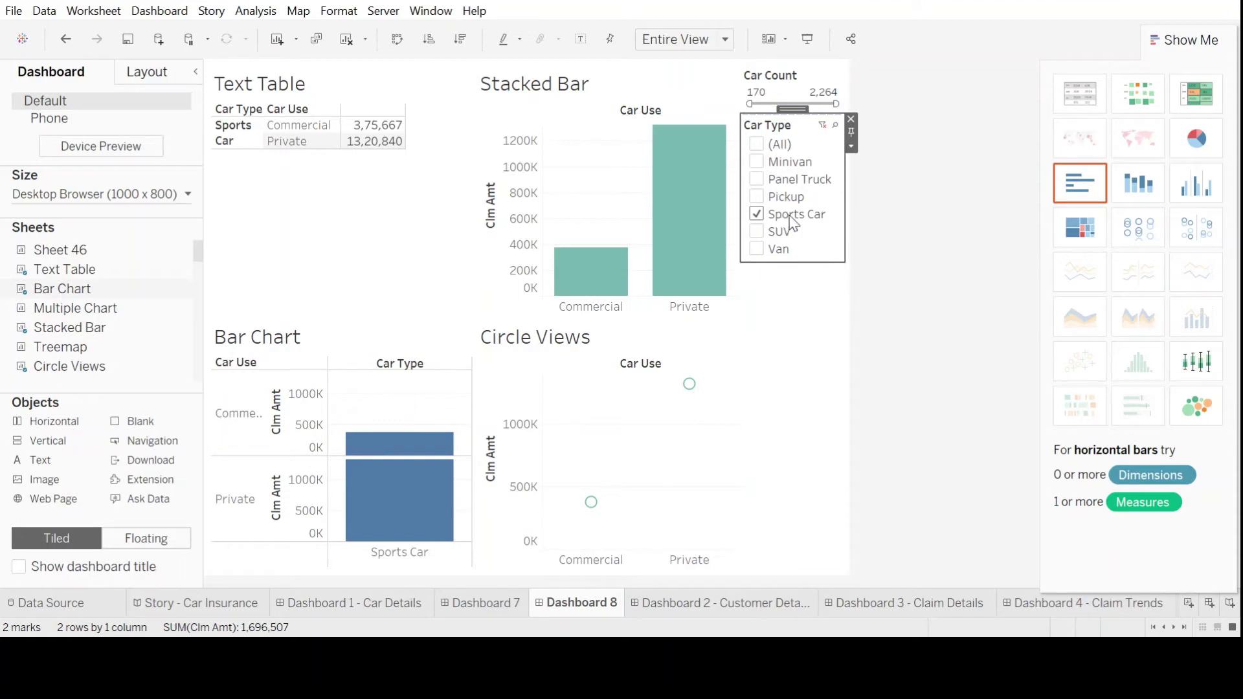
click(759, 162)
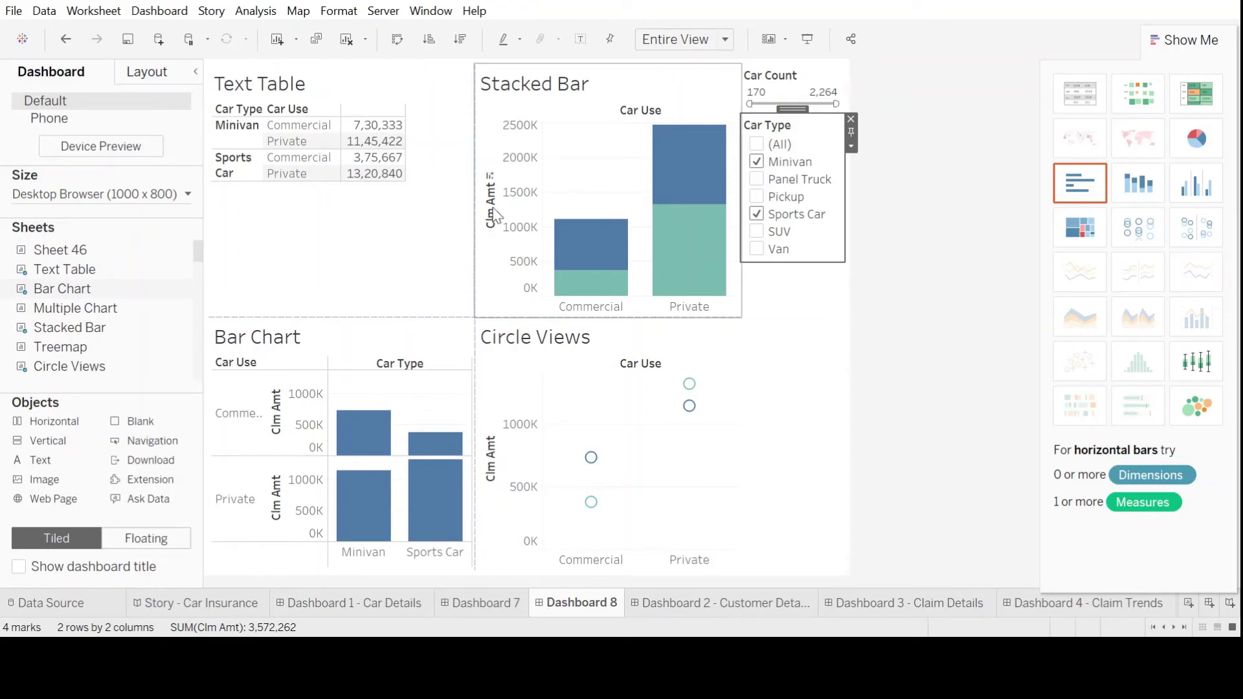
click(758, 147)
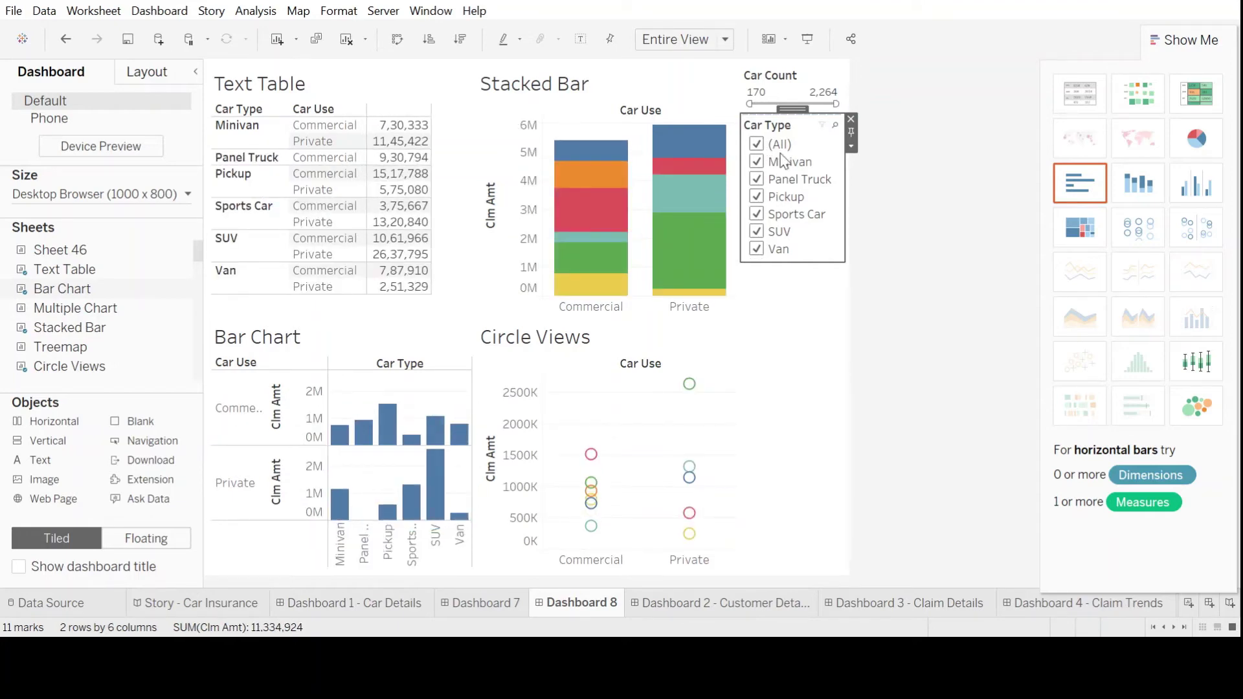
click(720, 87)
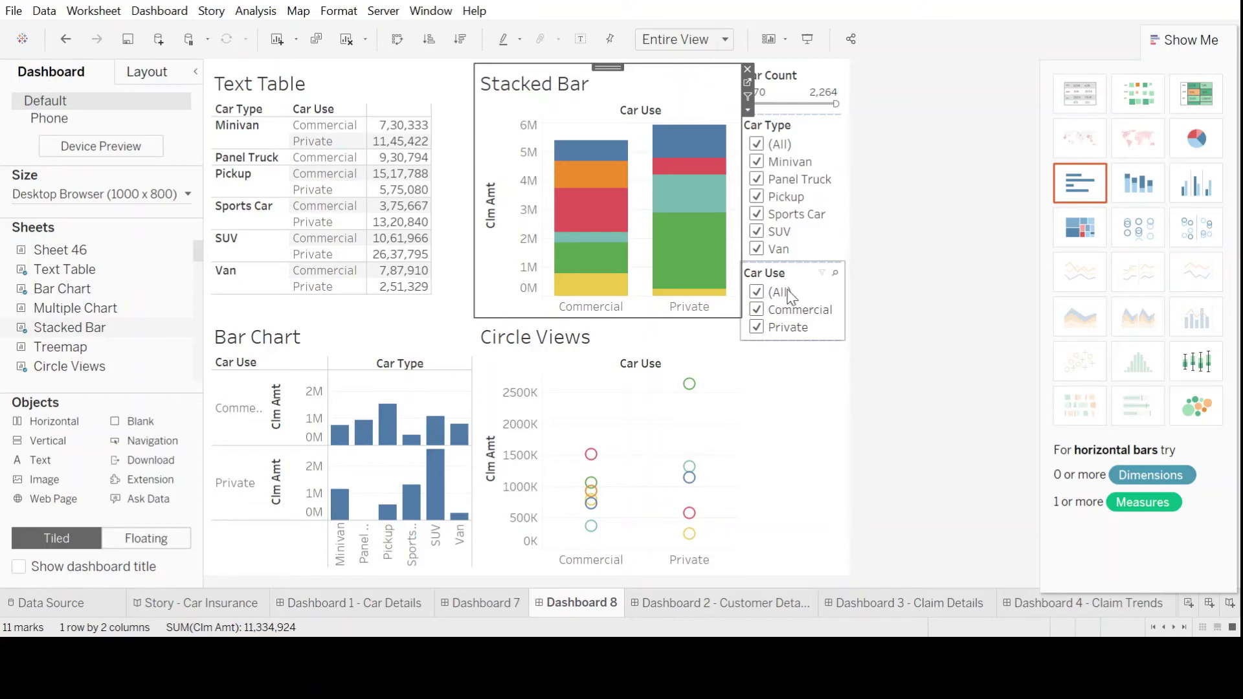
- Toggle Commercial off and on twice in Car Use, ending with both uses included
click(760, 311)
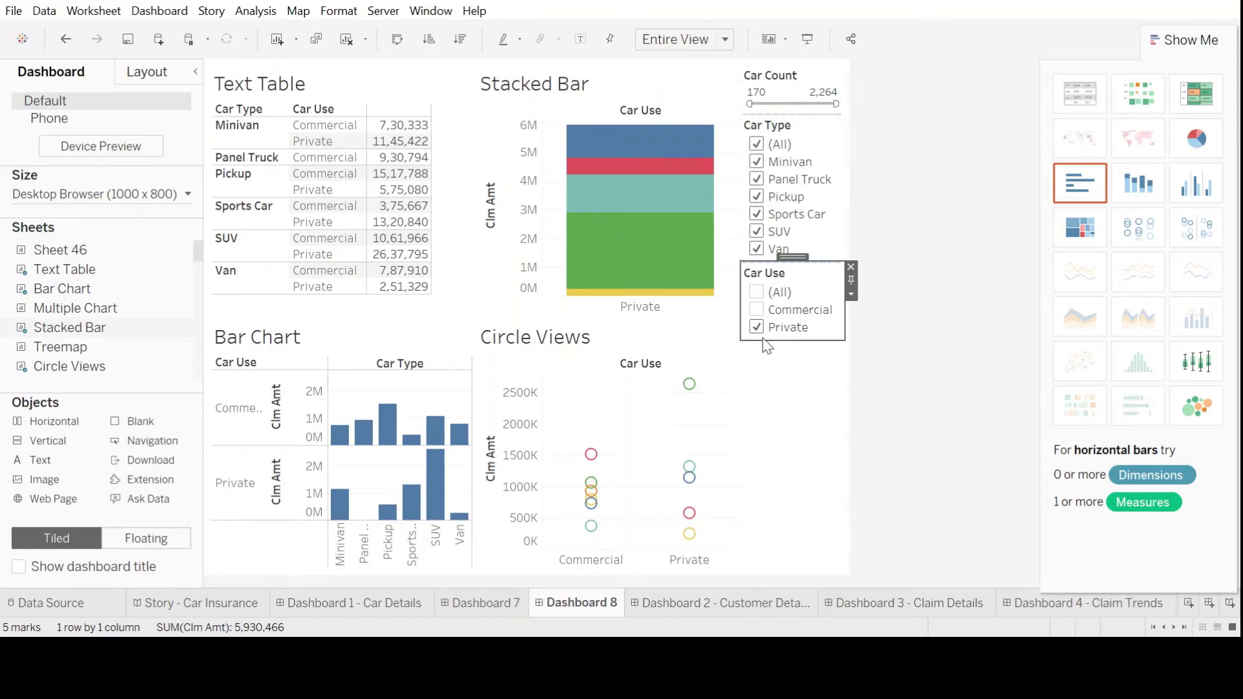
click(756, 311)
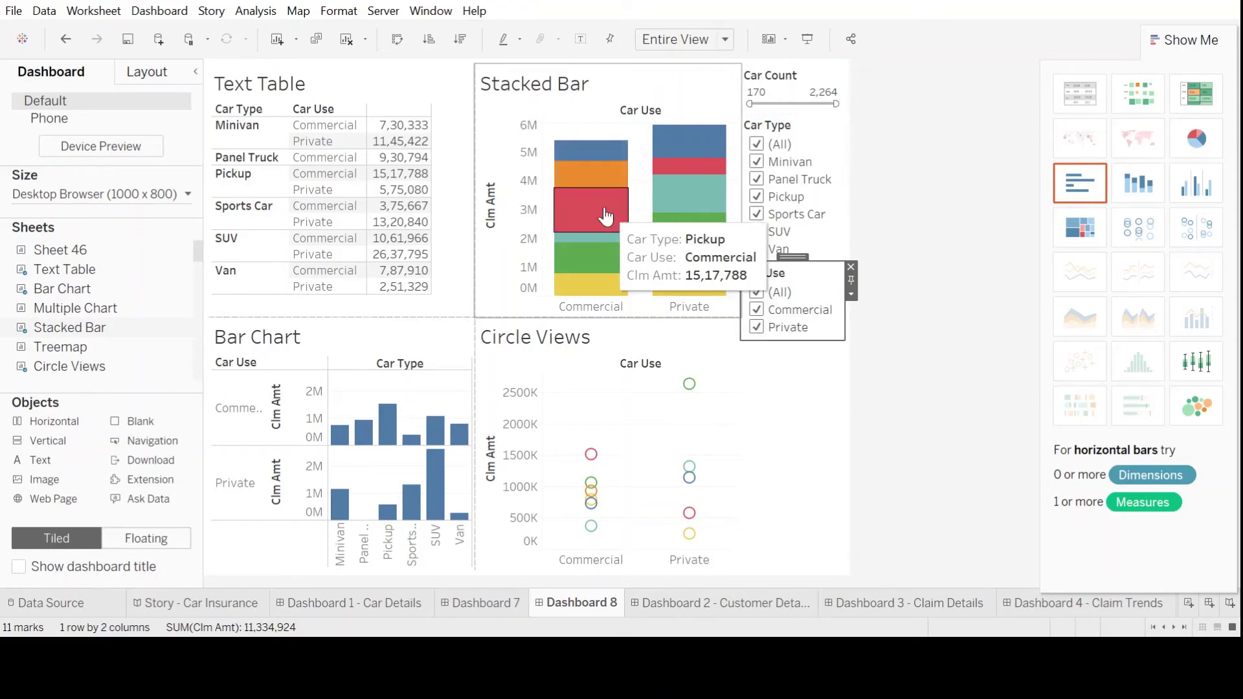
click(759, 310)
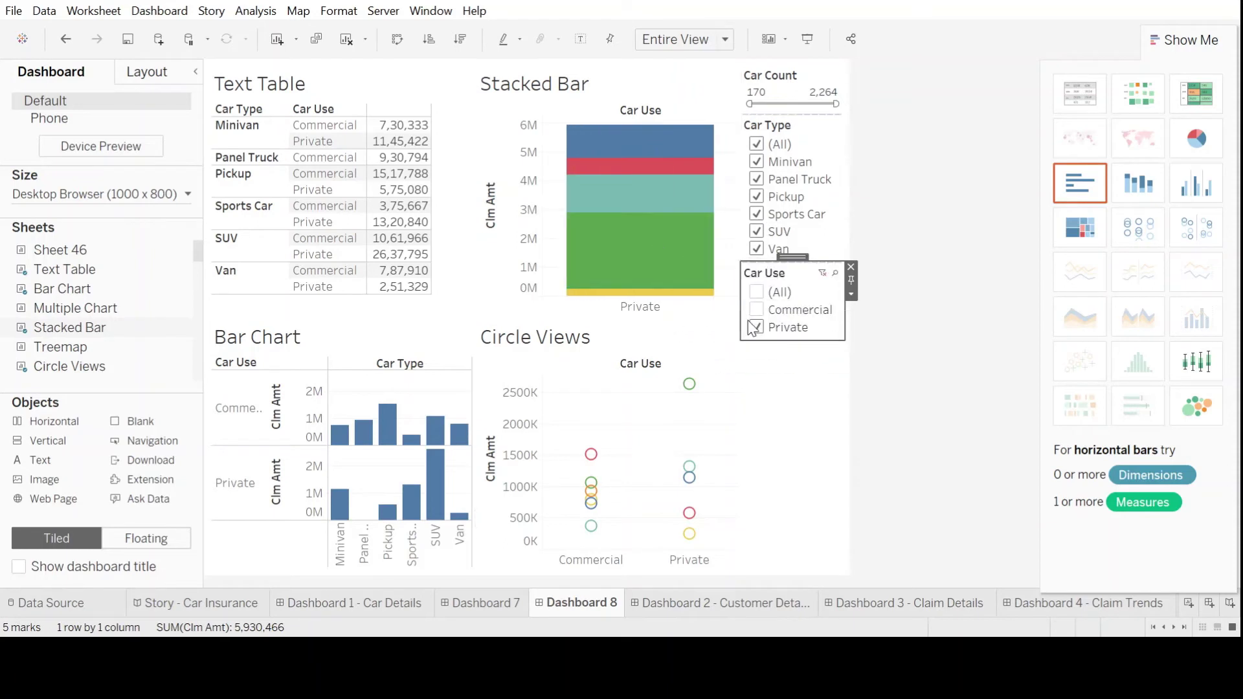
click(757, 310)
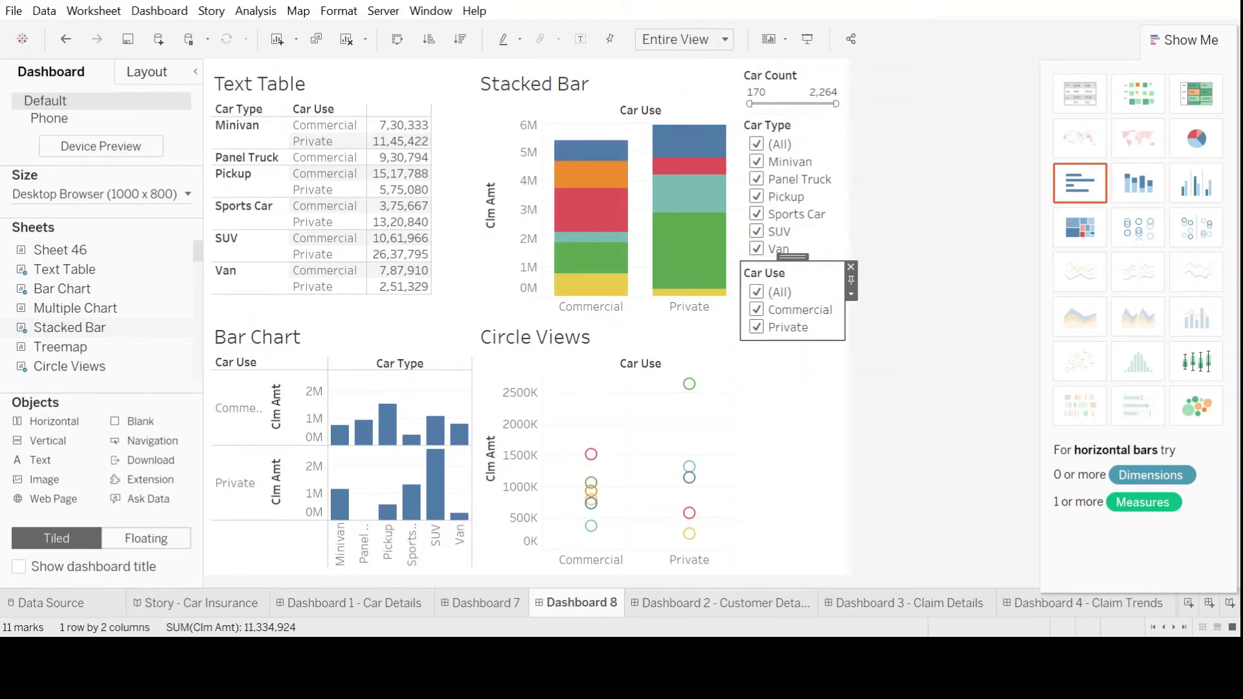
- Select the Car Use filter card, then the dashboard column holding the filters
click(780, 416)
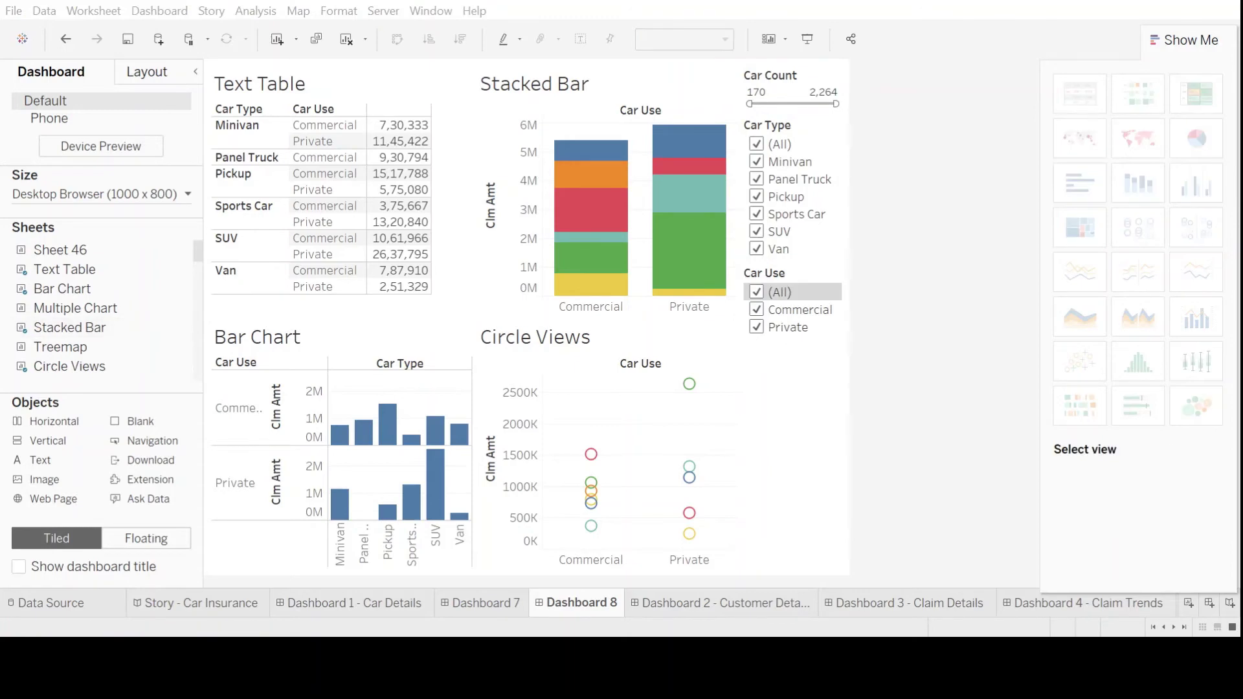
mouse_move(790, 310)
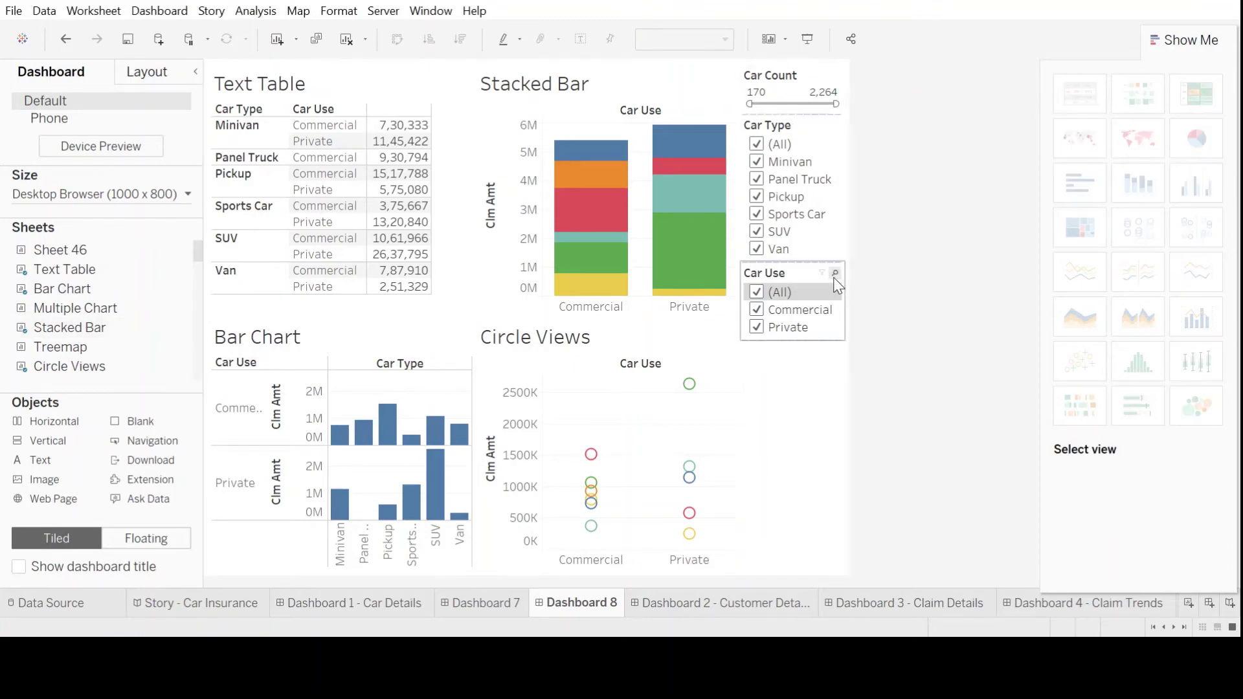
click(833, 277)
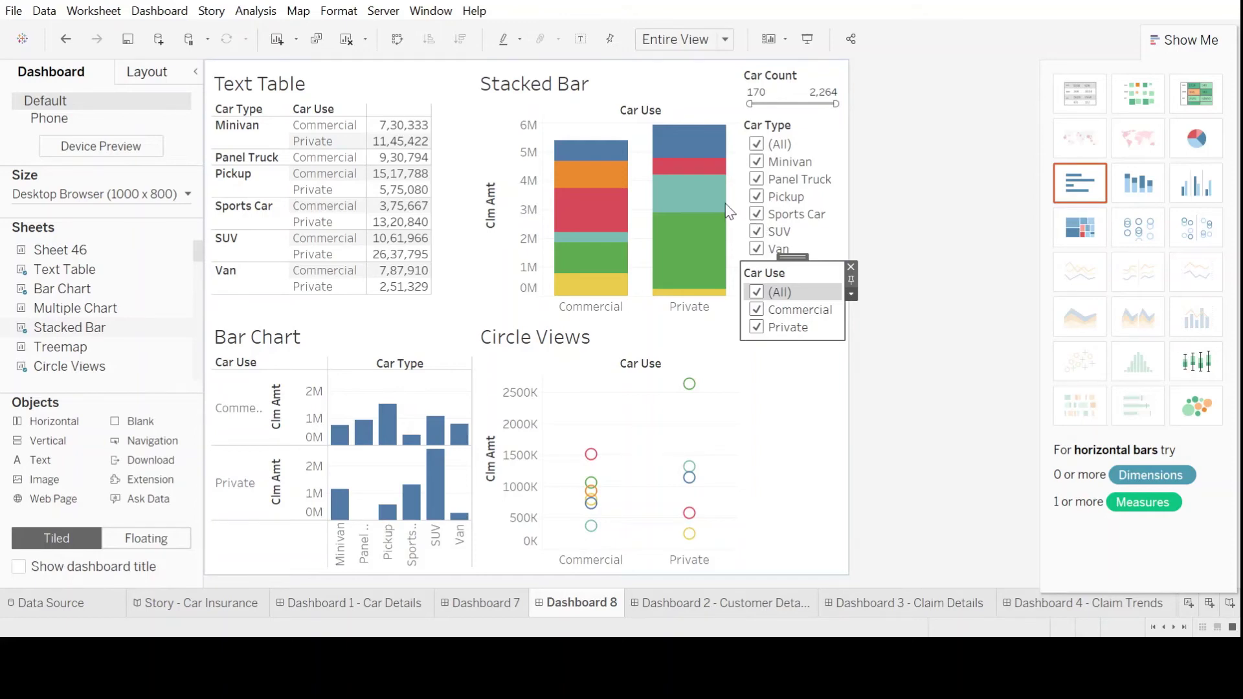
click(738, 163)
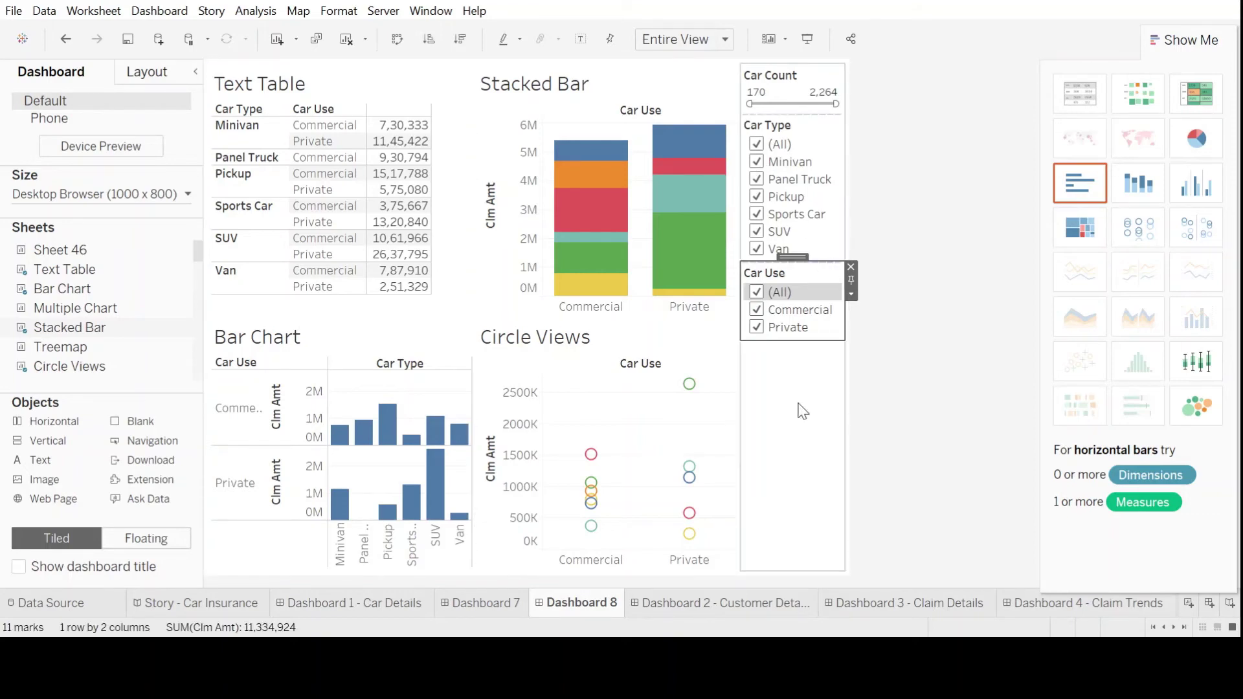
- Clear Car Use, show only Commercial, then restore every car use
click(757, 292)
mouse_move(791, 301)
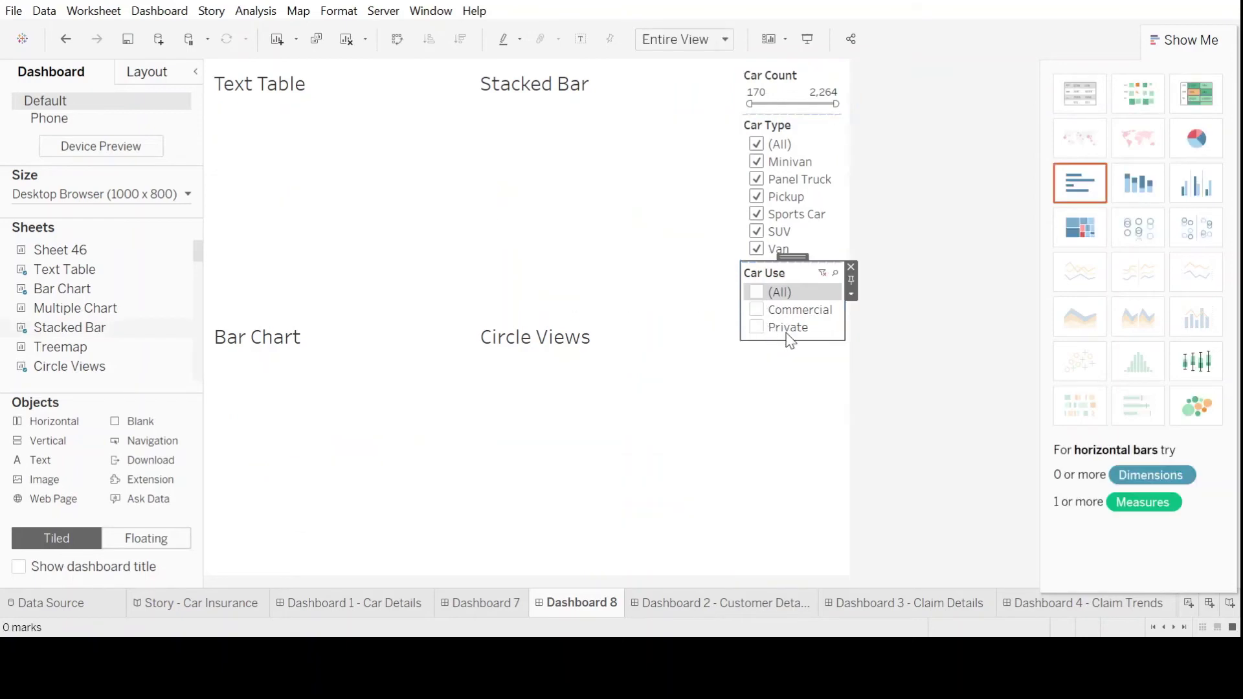
click(758, 310)
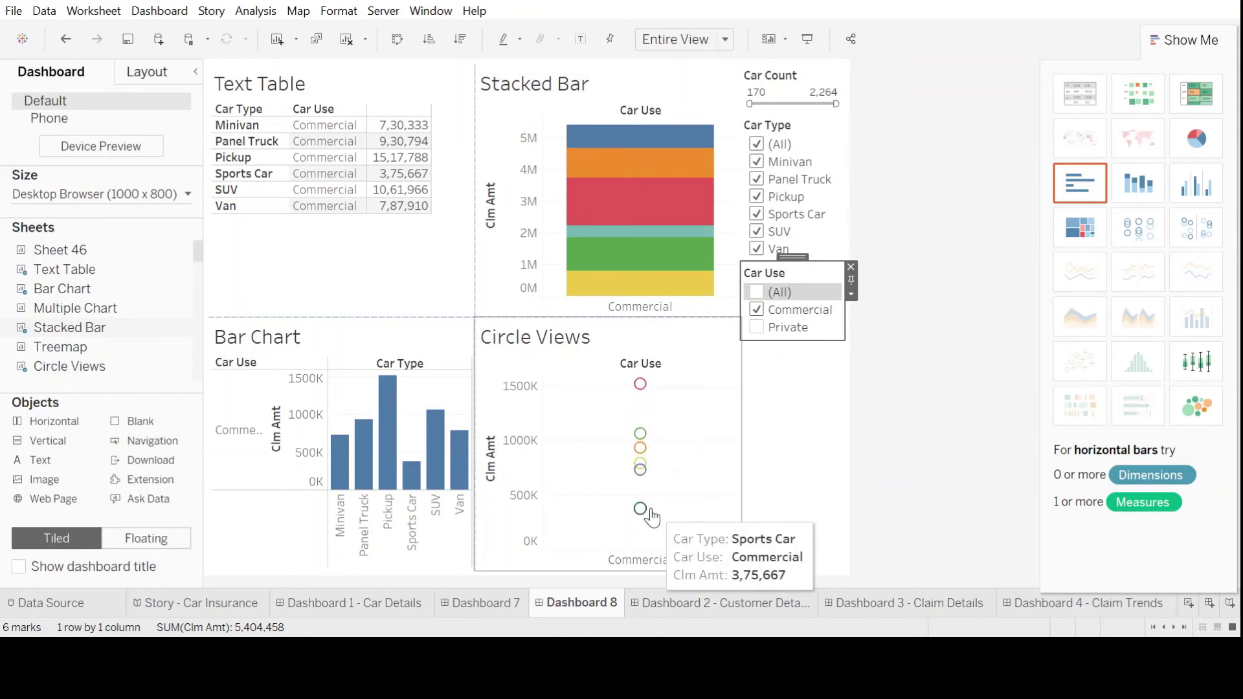
click(757, 292)
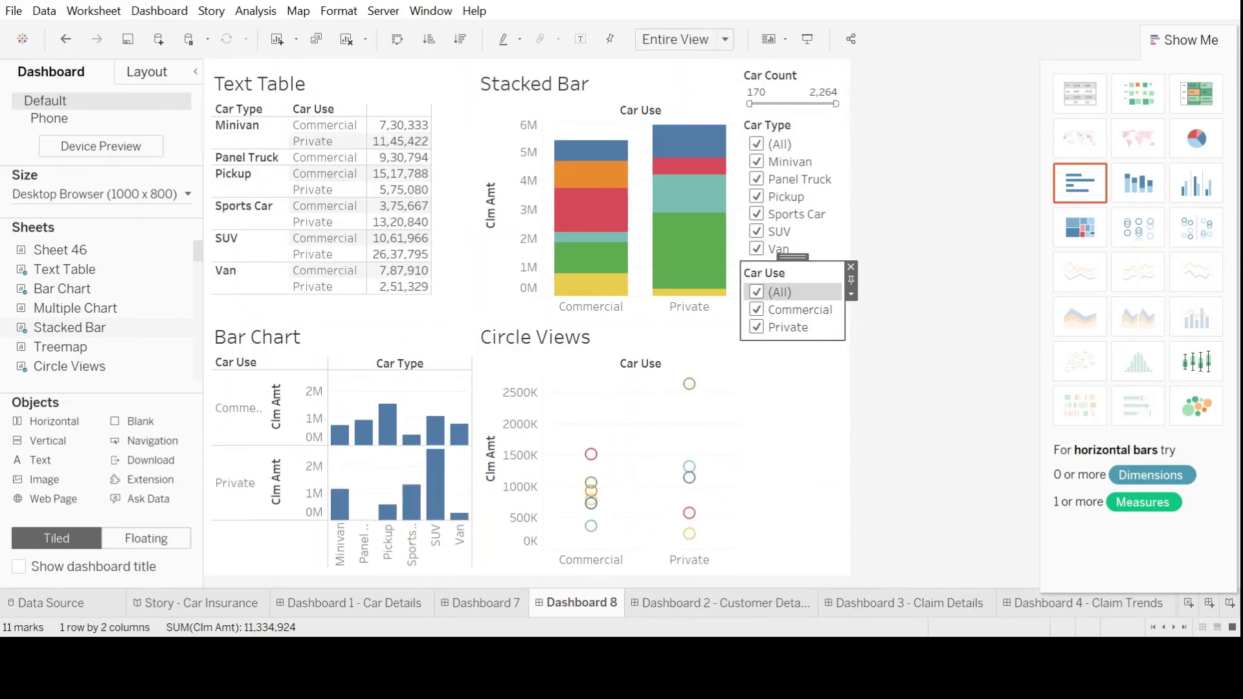
key(Escape)
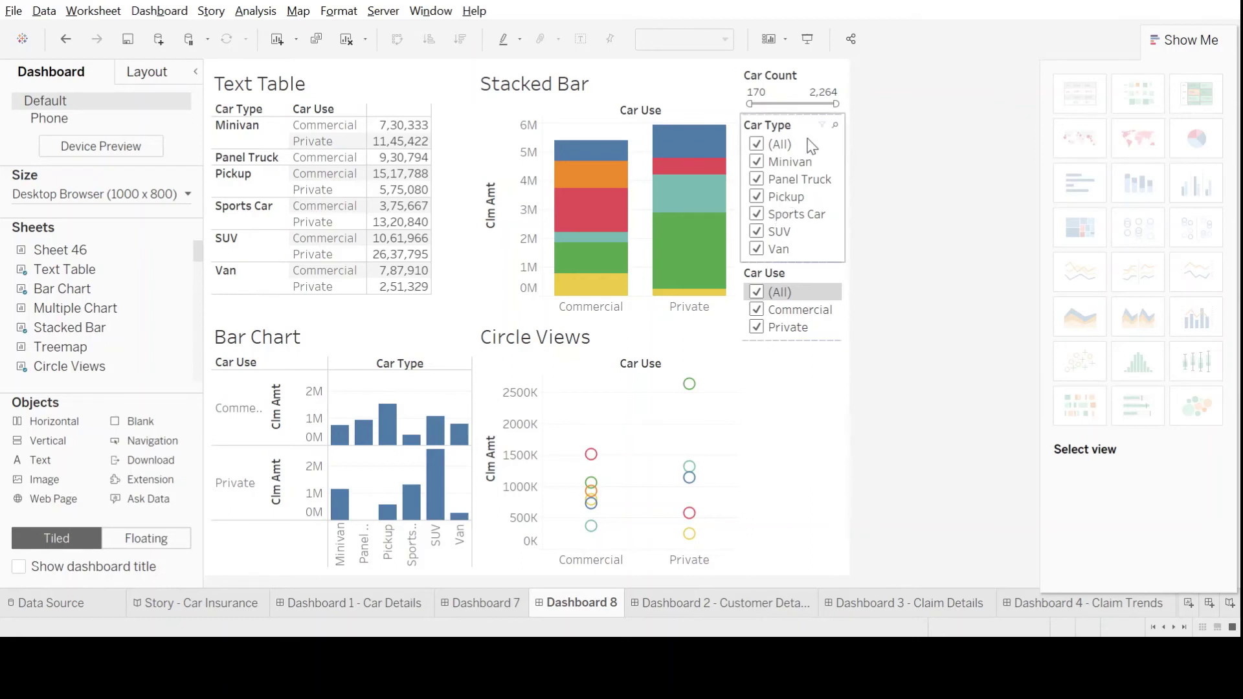
- Test Car Type with Minivan, Panel Truck and Pickup, restore all, then keep only Private claims
click(758, 145)
click(757, 162)
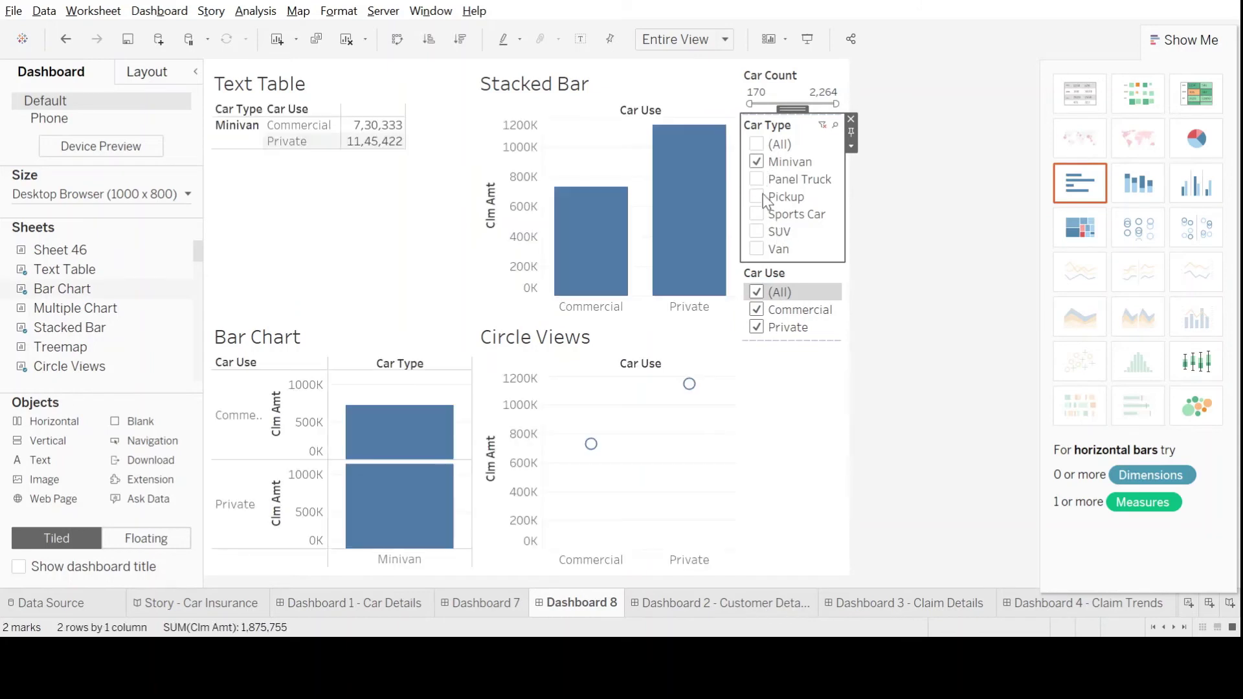
click(756, 164)
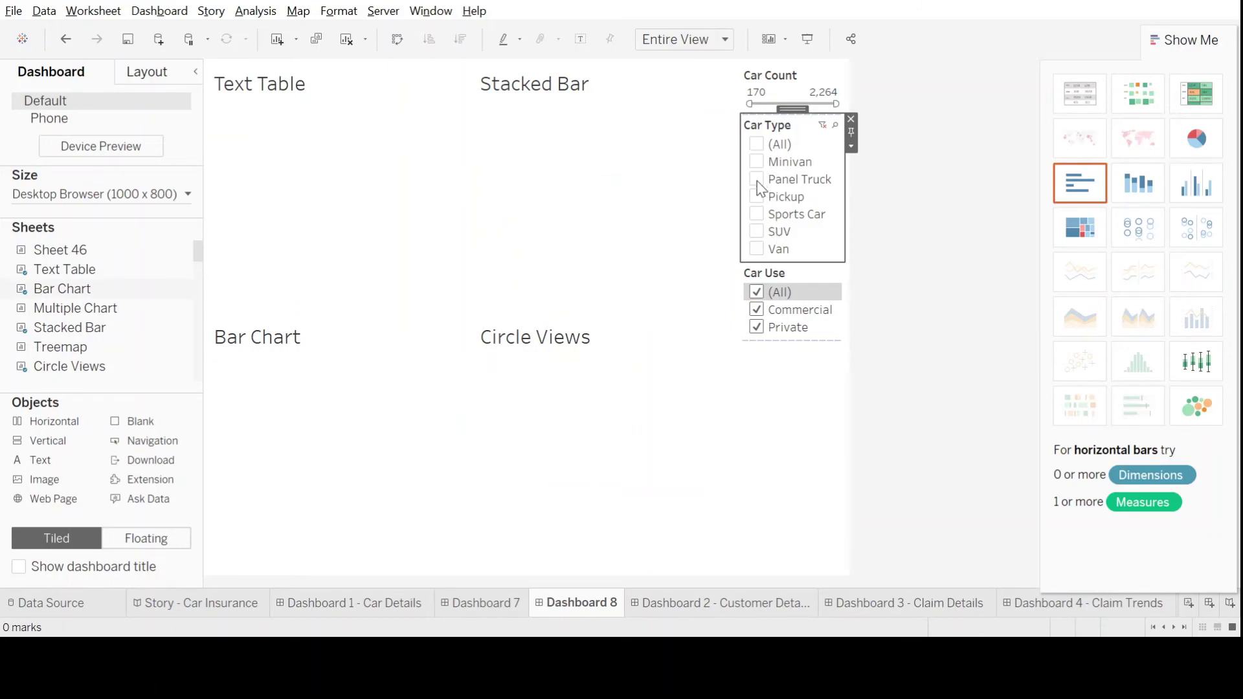
click(757, 197)
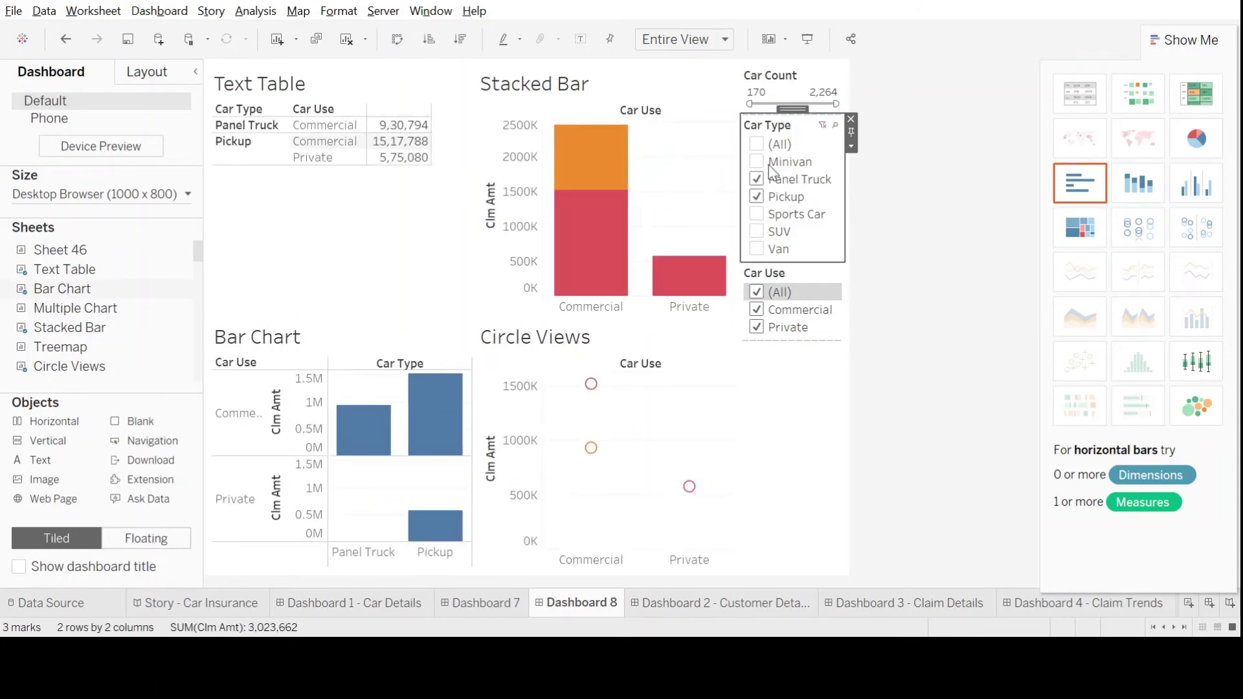
click(759, 145)
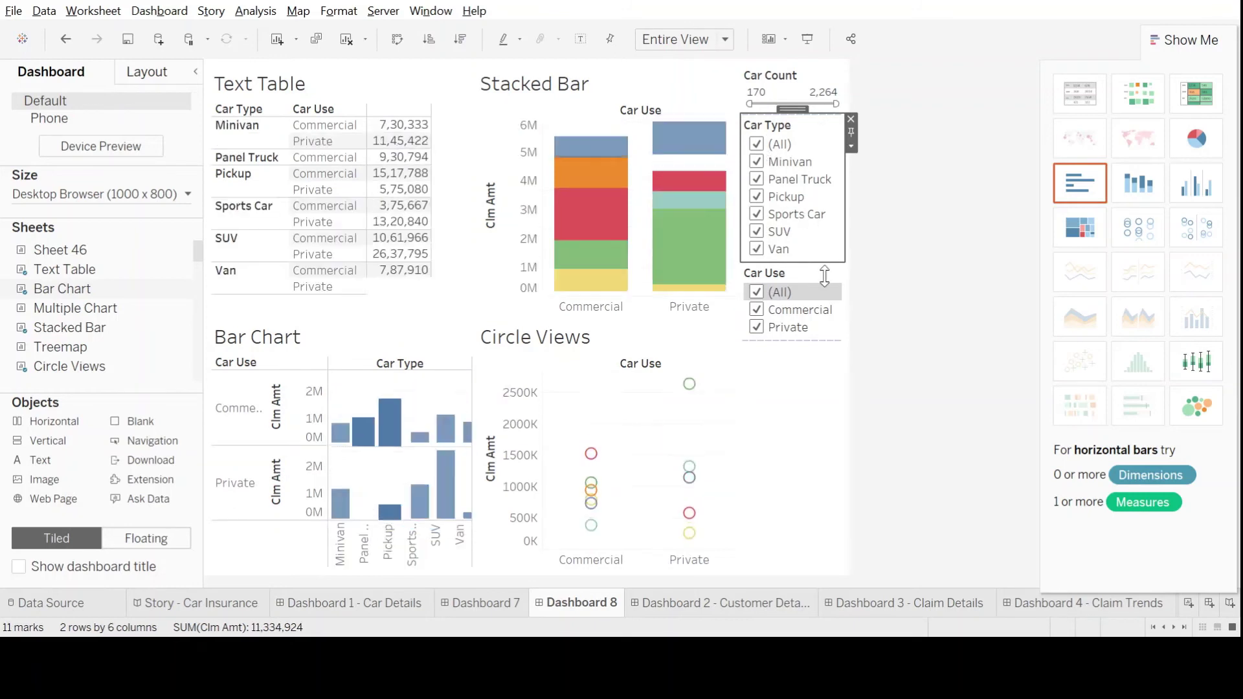
click(764, 311)
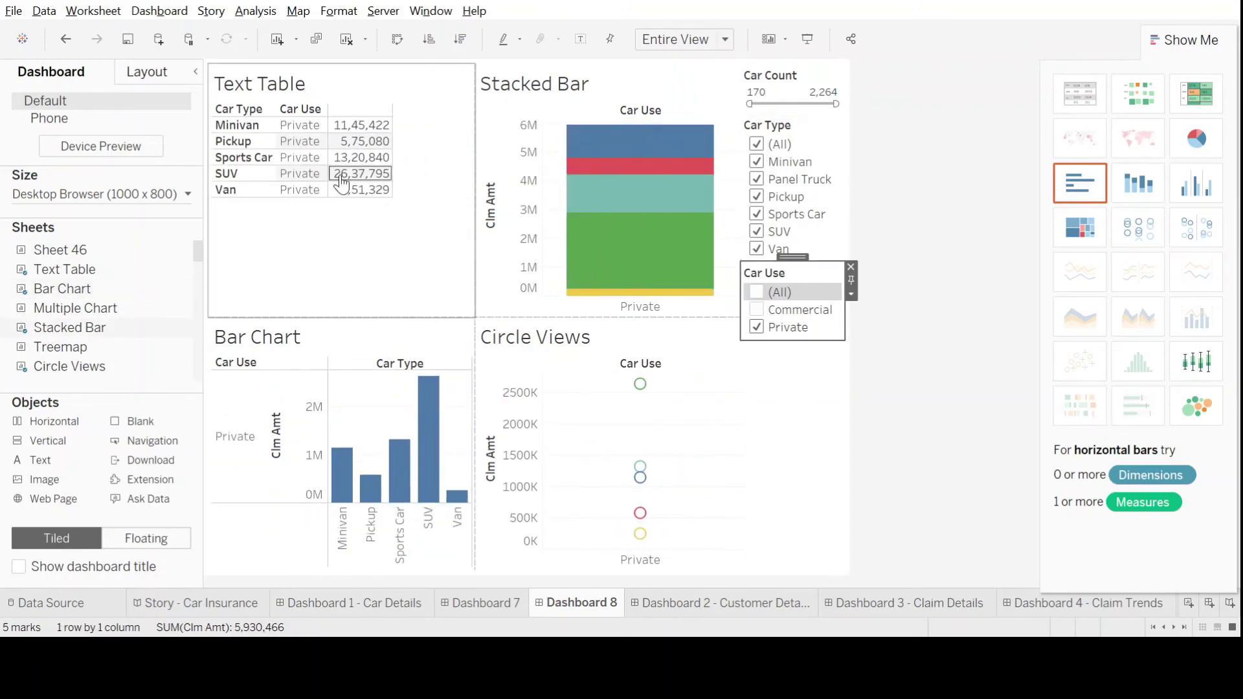
- Restore all car uses, then select the Private Van cell and the Private SUV bar
click(757, 293)
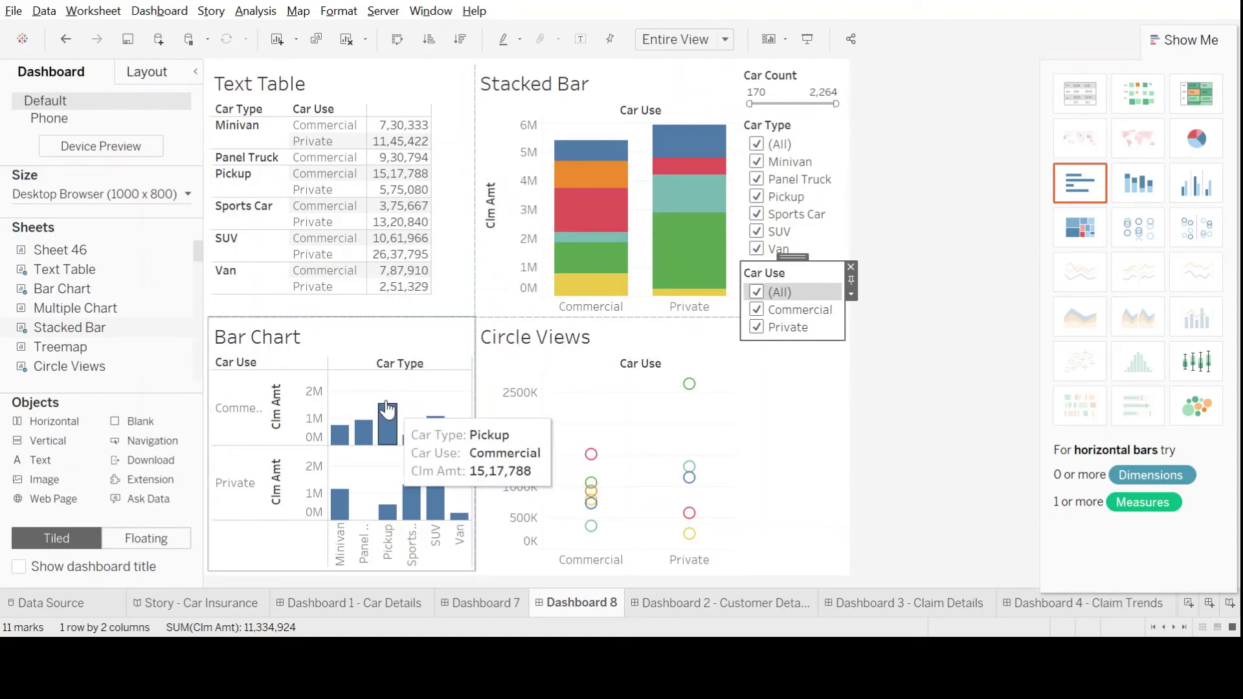
click(409, 292)
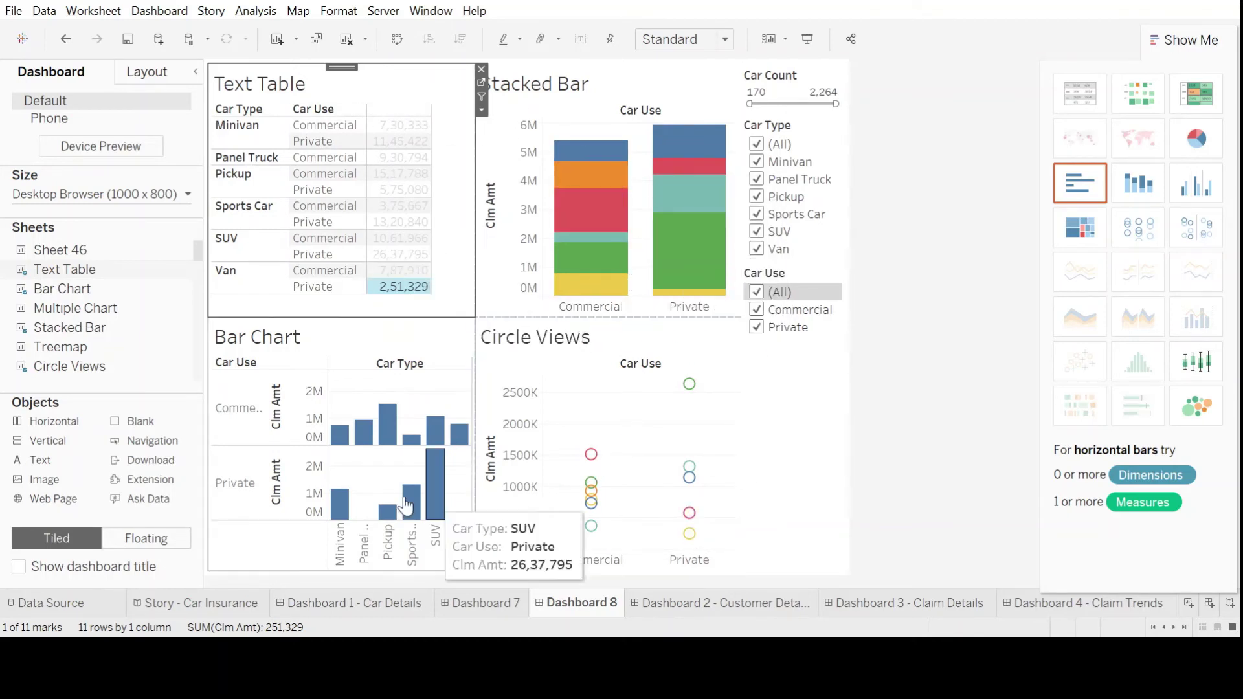
mouse_move(435, 430)
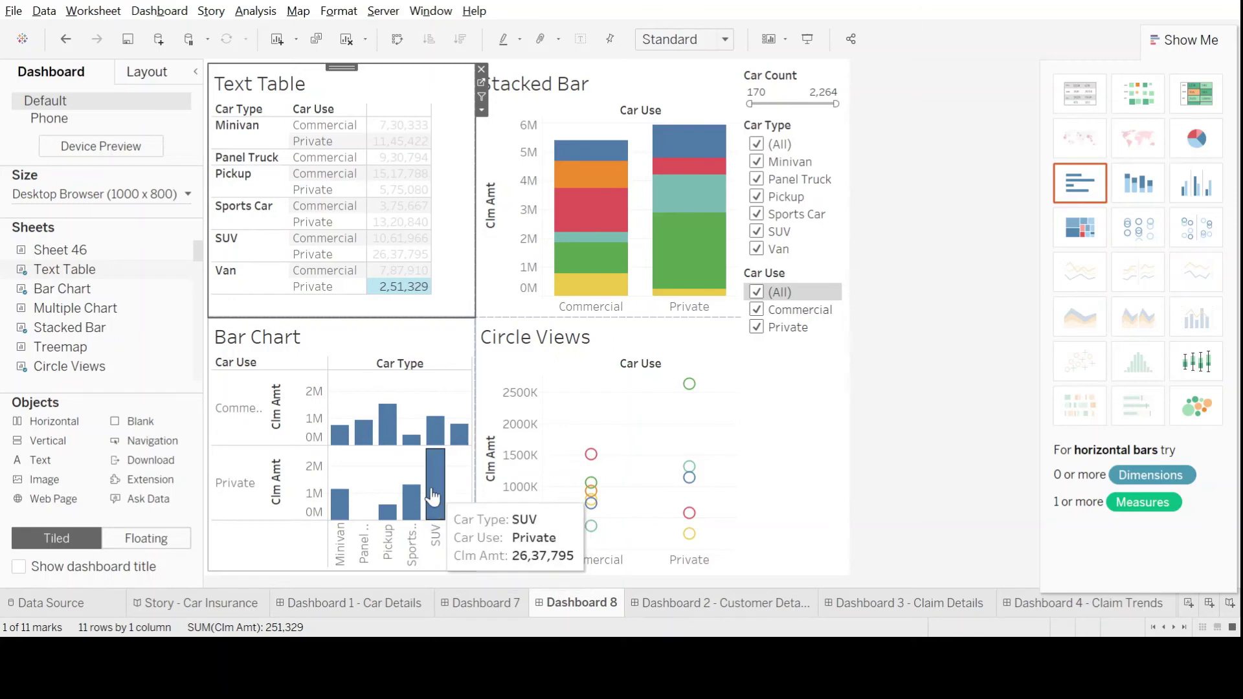
click(433, 495)
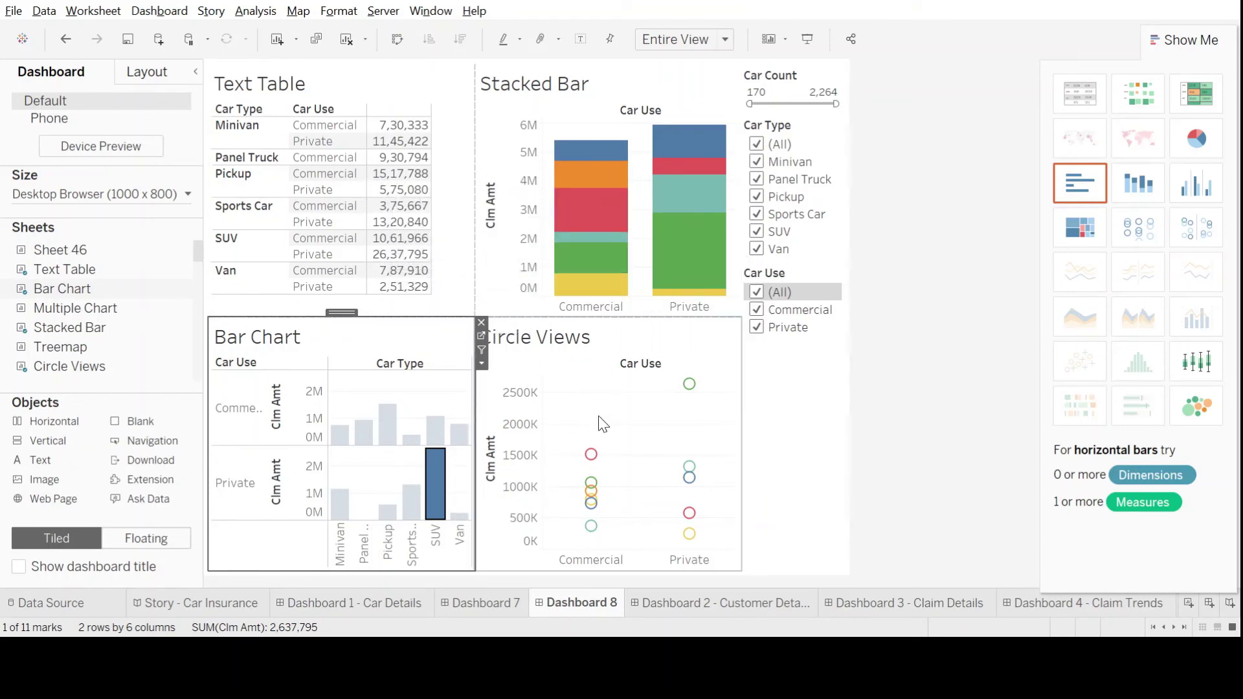
- Filter Dashboard 8 to Private Van claims (2,51,329) using the Text Table's Van/Private value
click(439, 83)
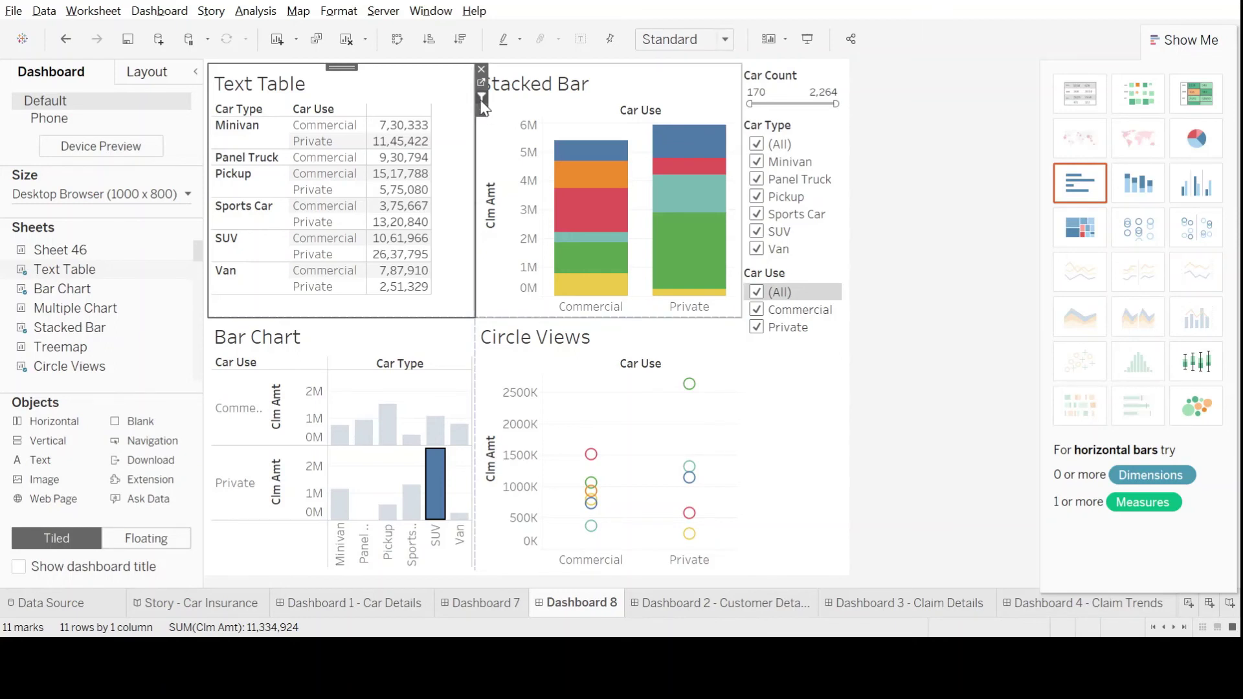
click(402, 291)
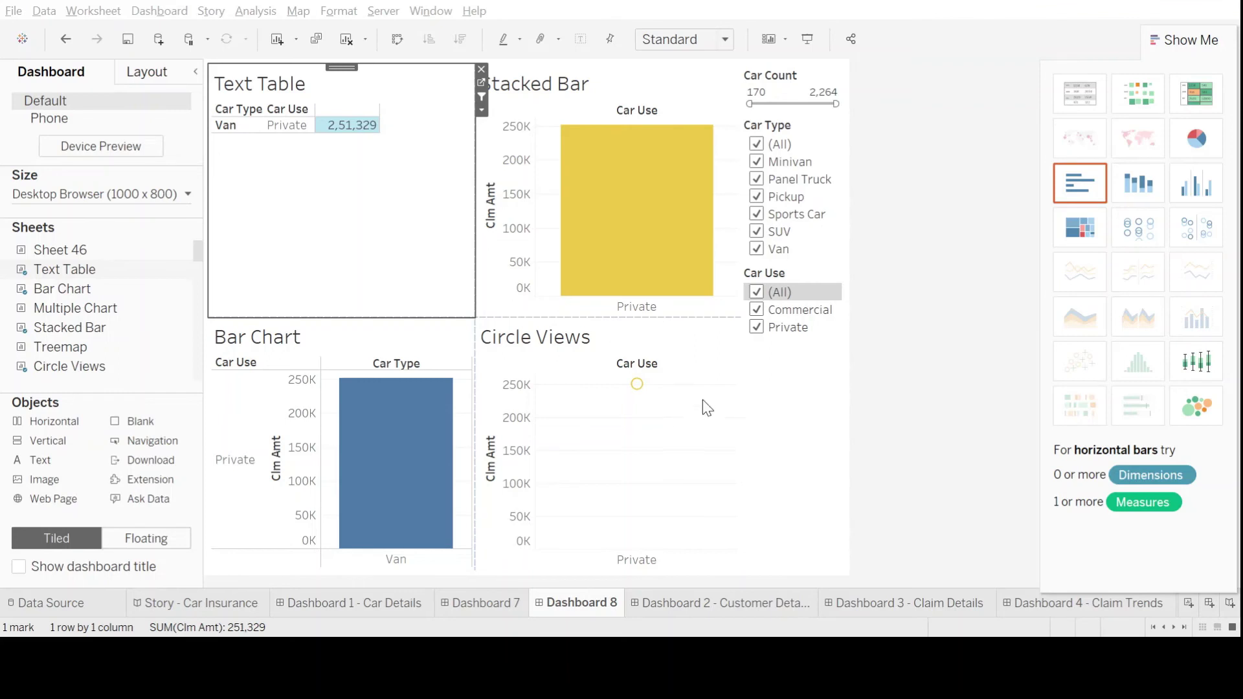
- Clear the Van filter and pick the Private SUV bar (26,37,795) in the Bar Chart
click(346, 149)
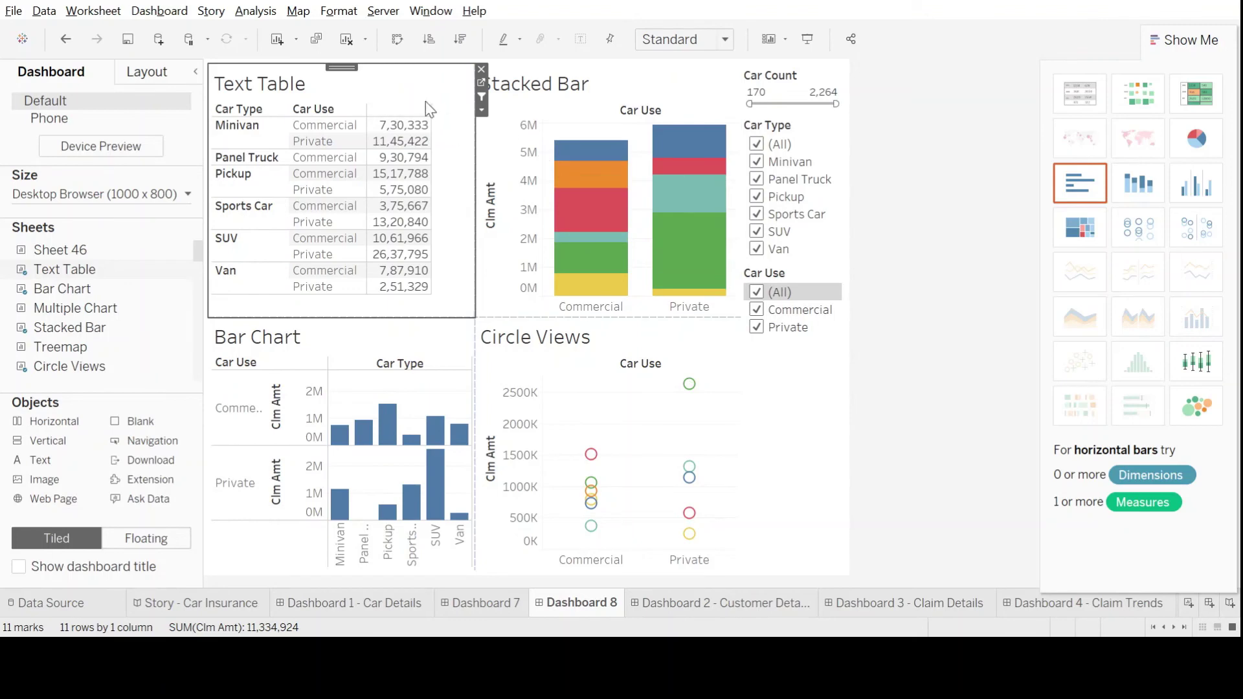
click(436, 486)
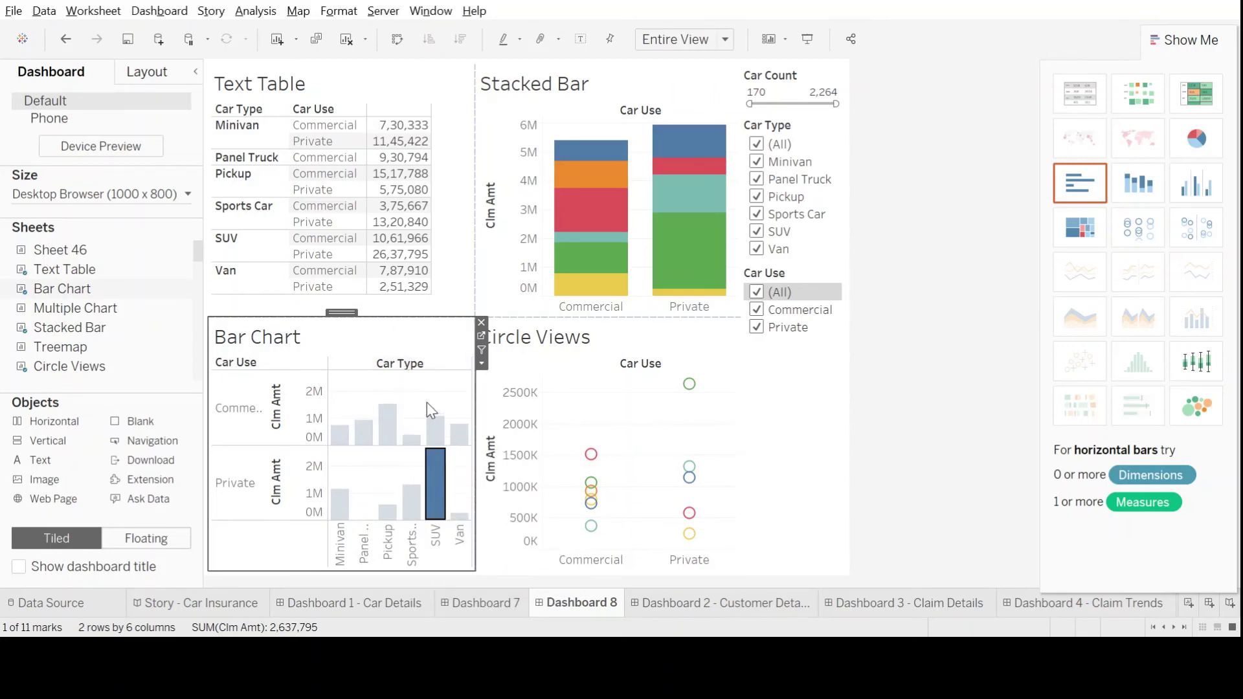
- Turn on Use as Filter for the Bar Chart
click(483, 351)
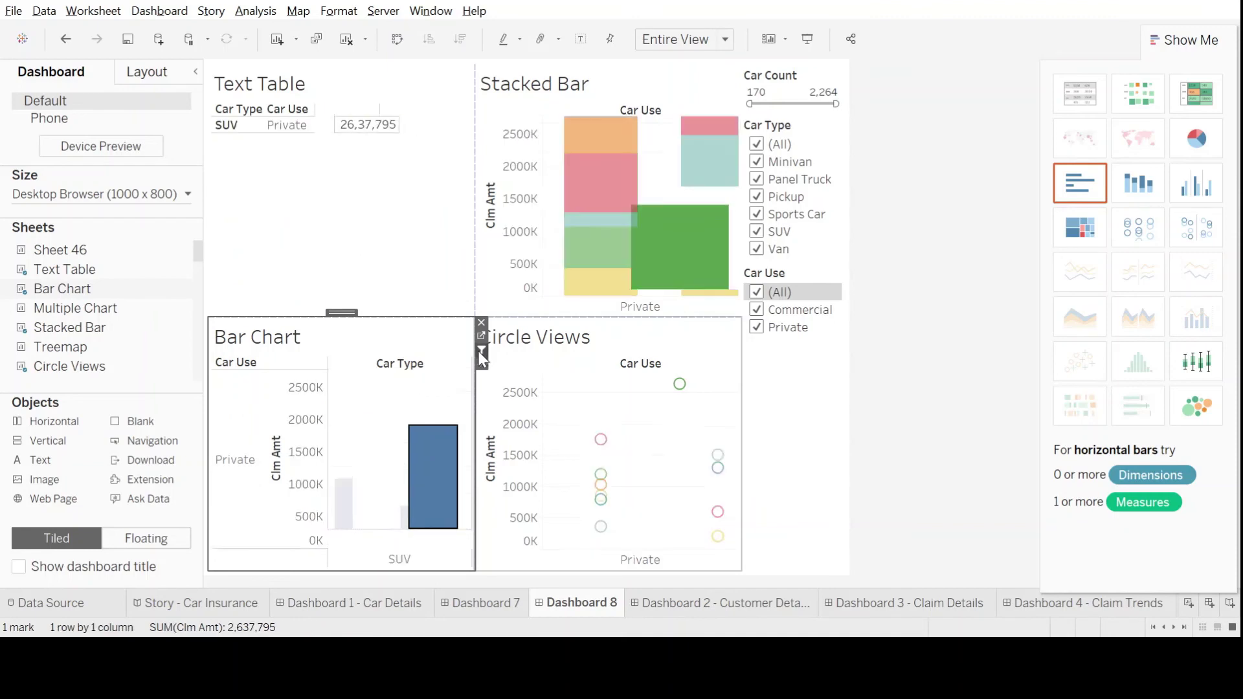
click(701, 340)
click(748, 356)
- Make the Stacked Bar a filter and filter all charts to Private SUV (26,37,795)
click(700, 73)
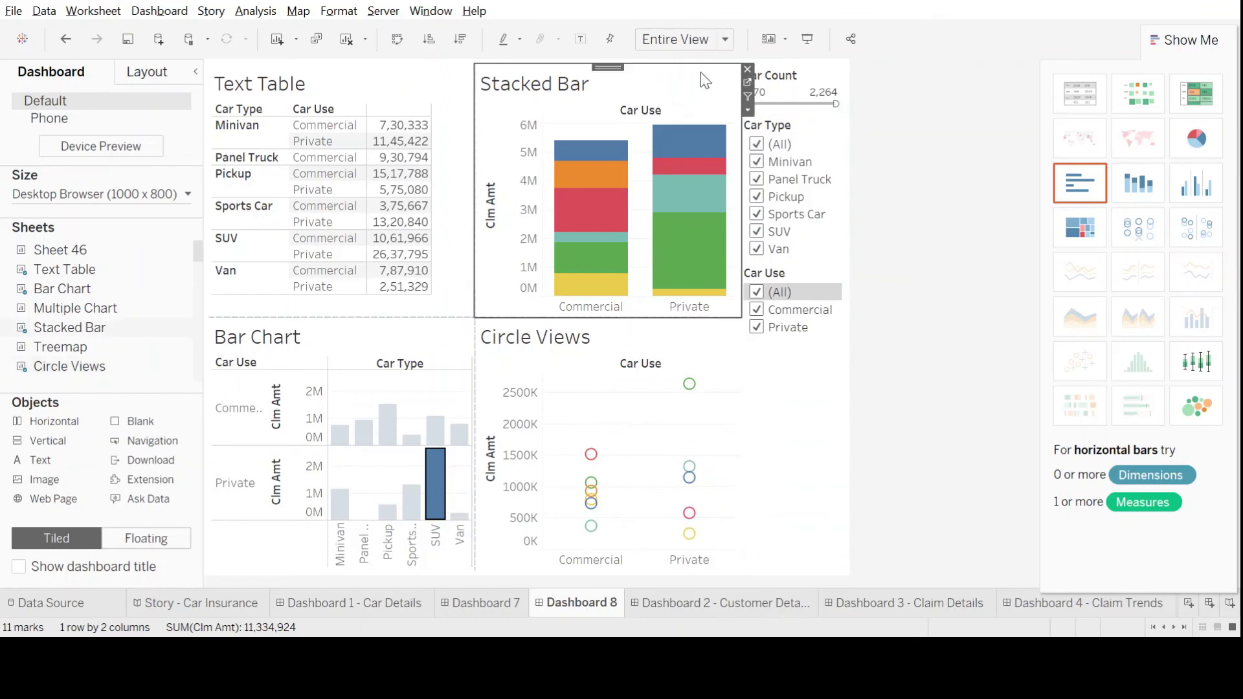
click(747, 96)
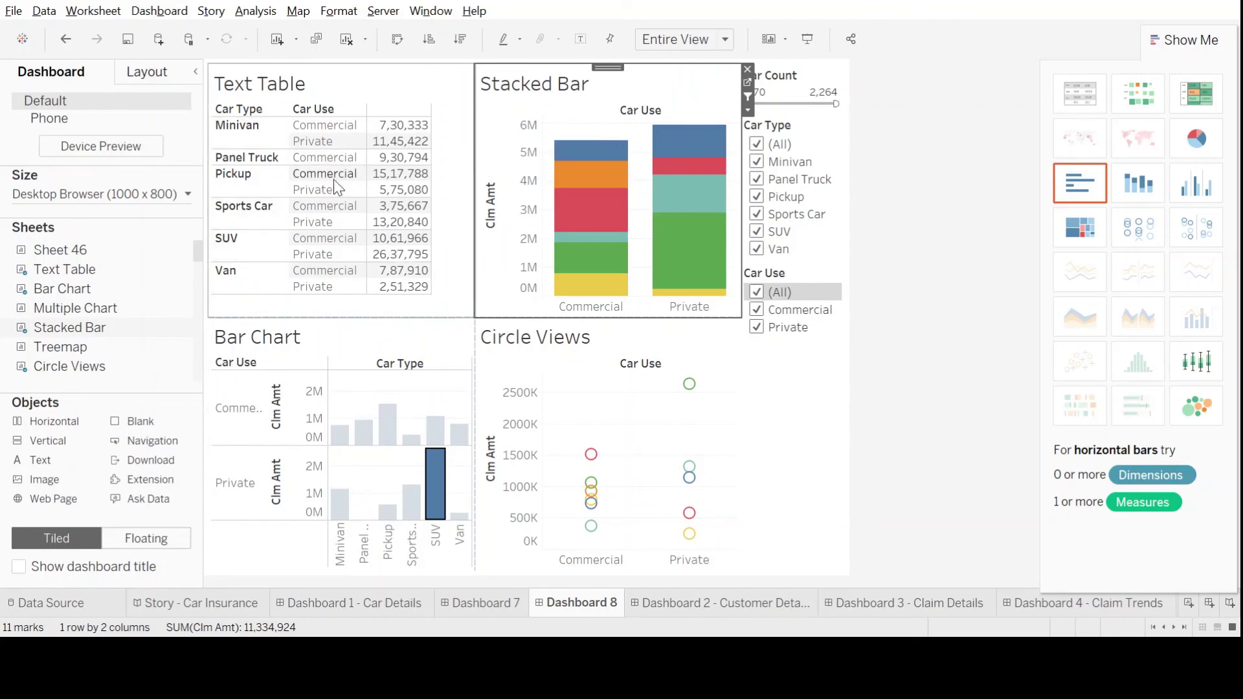
mouse_move(689, 251)
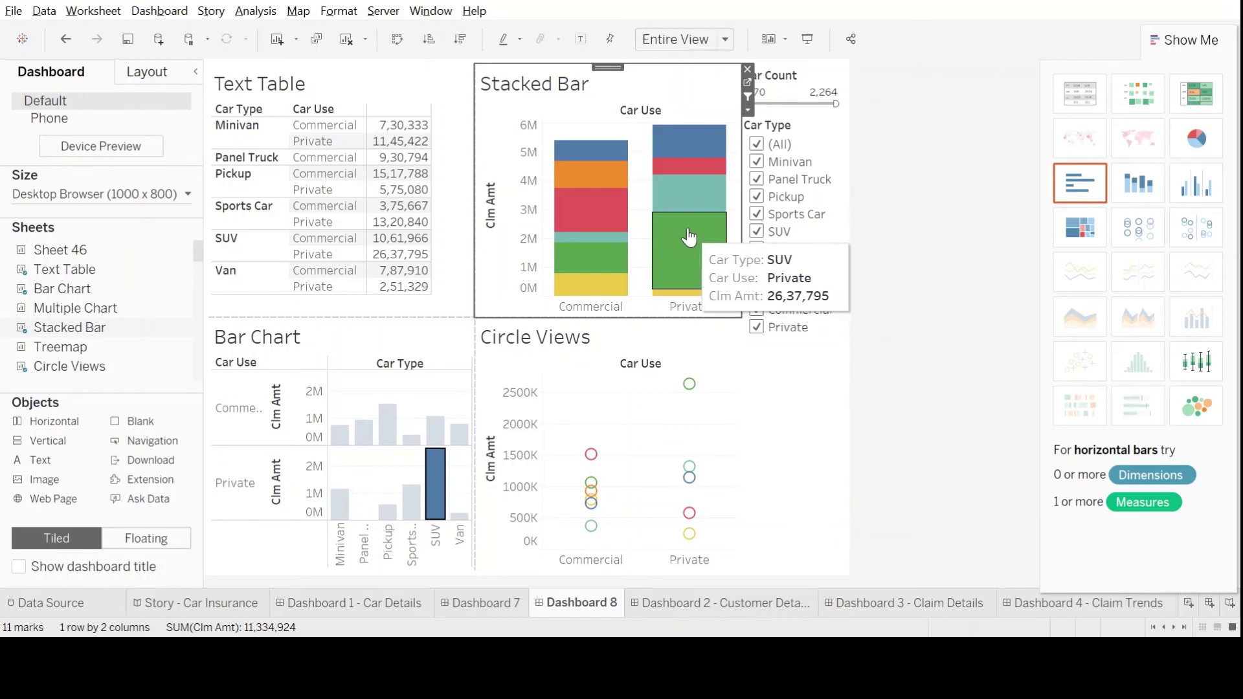
click(689, 258)
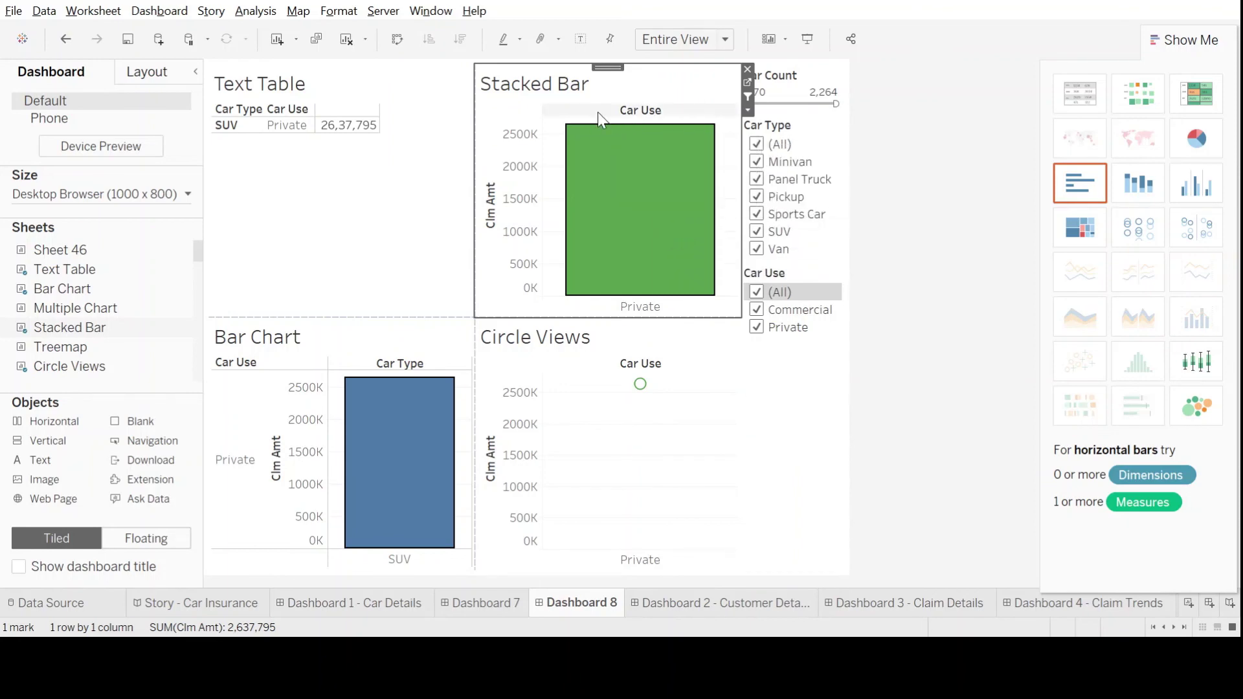
click(632, 175)
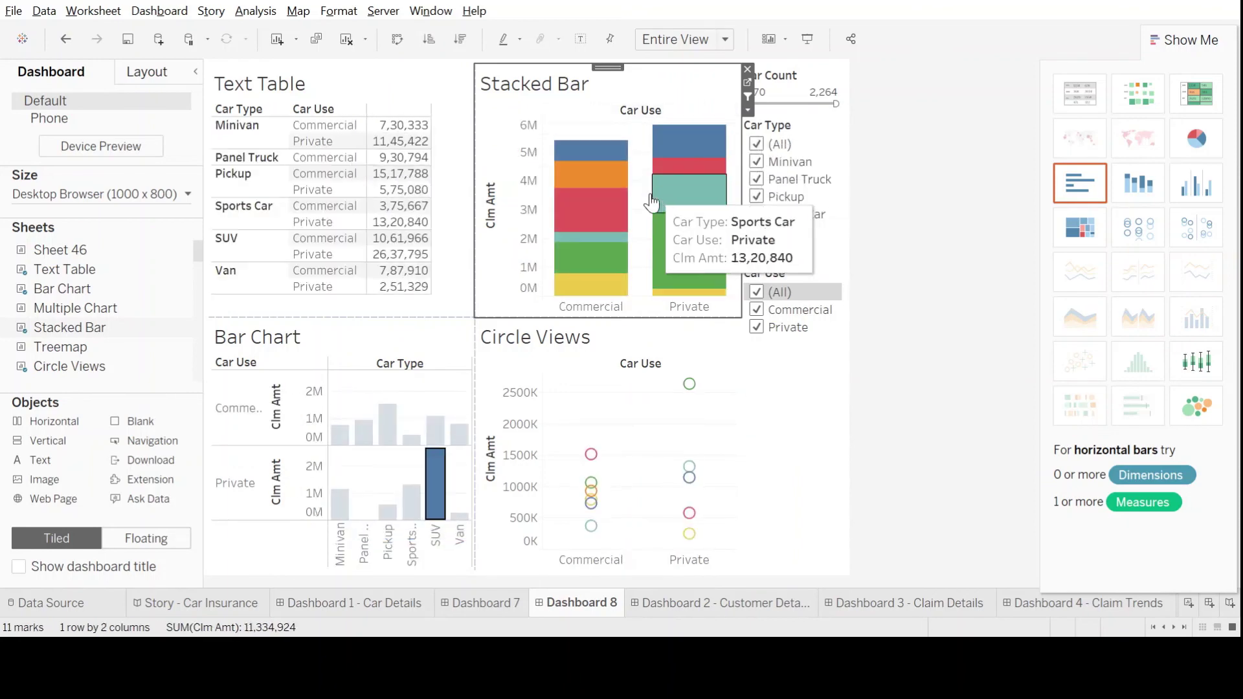